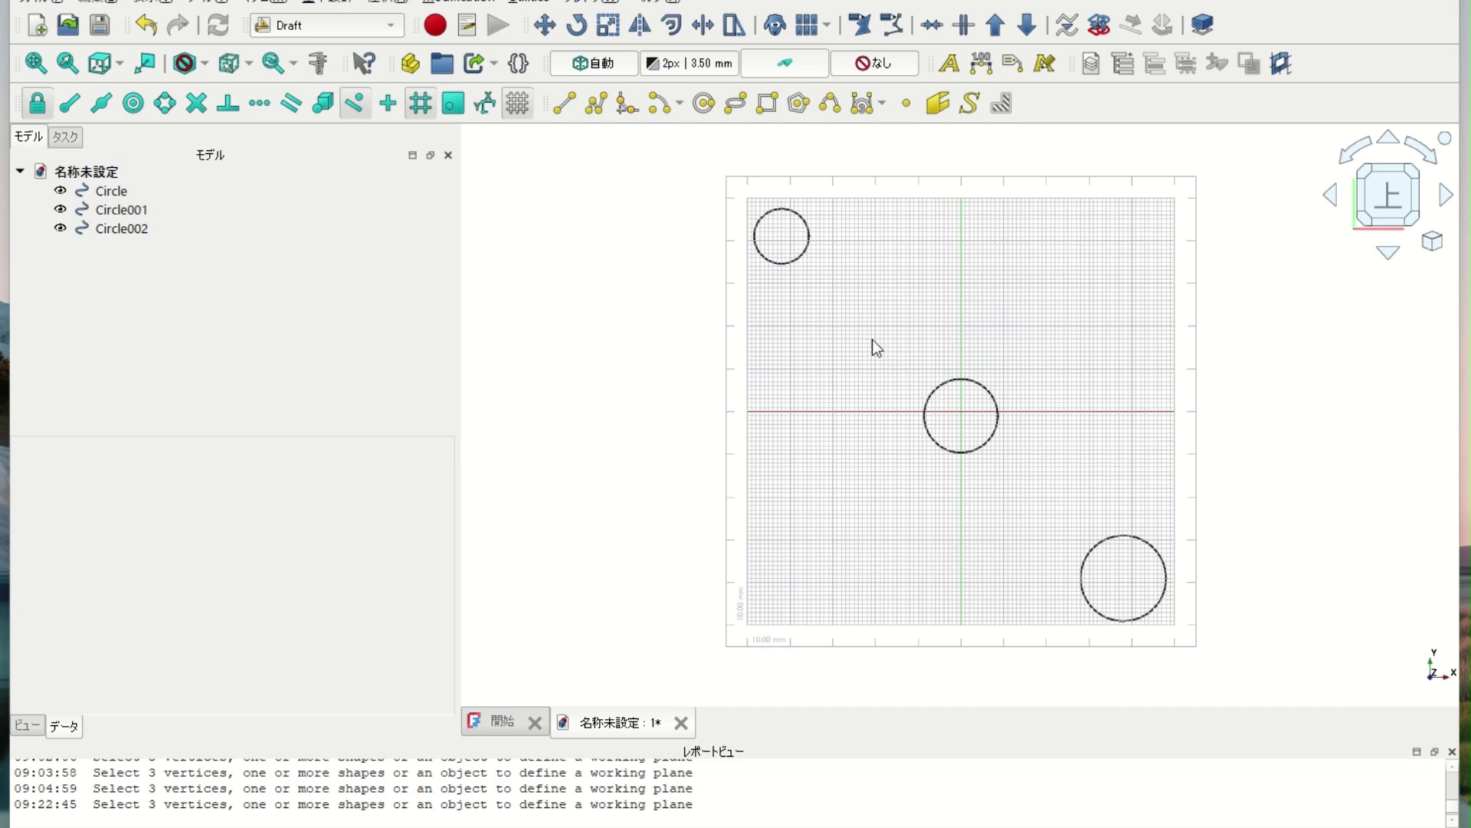
View the three circles from the front and in isometric projection, then return to the top view.
click(1447, 198)
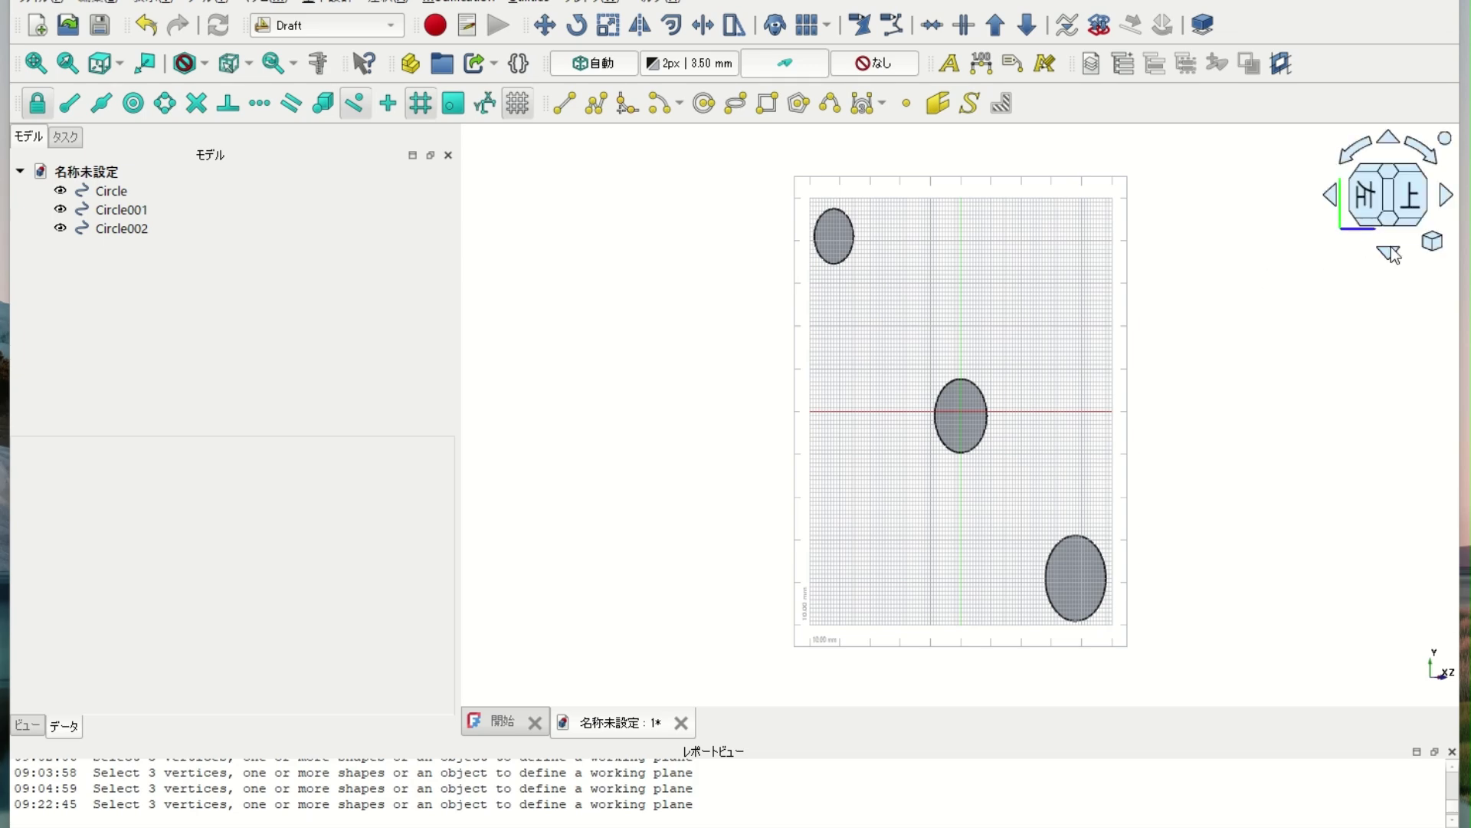
key(0)
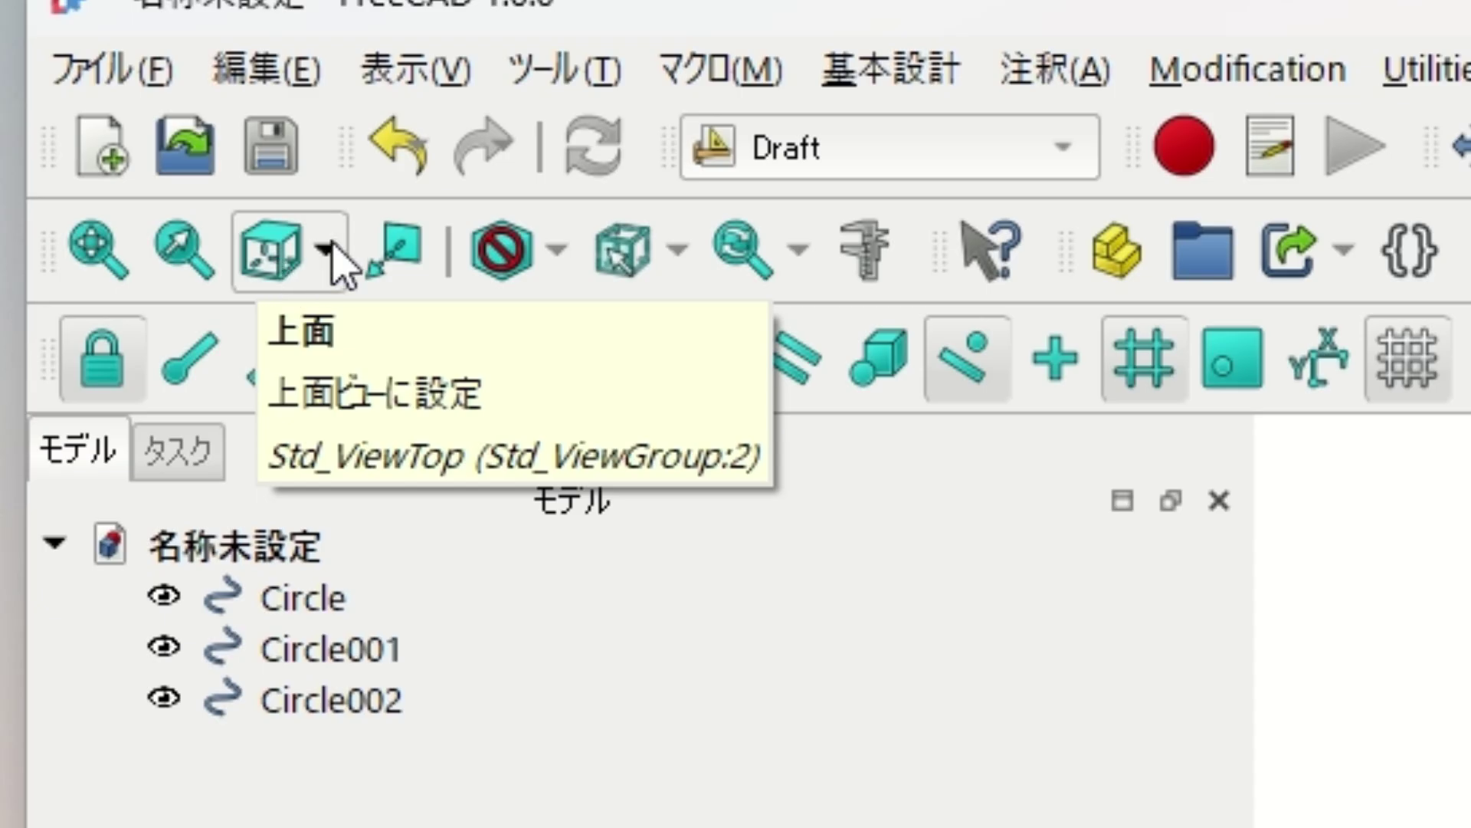
click(328, 252)
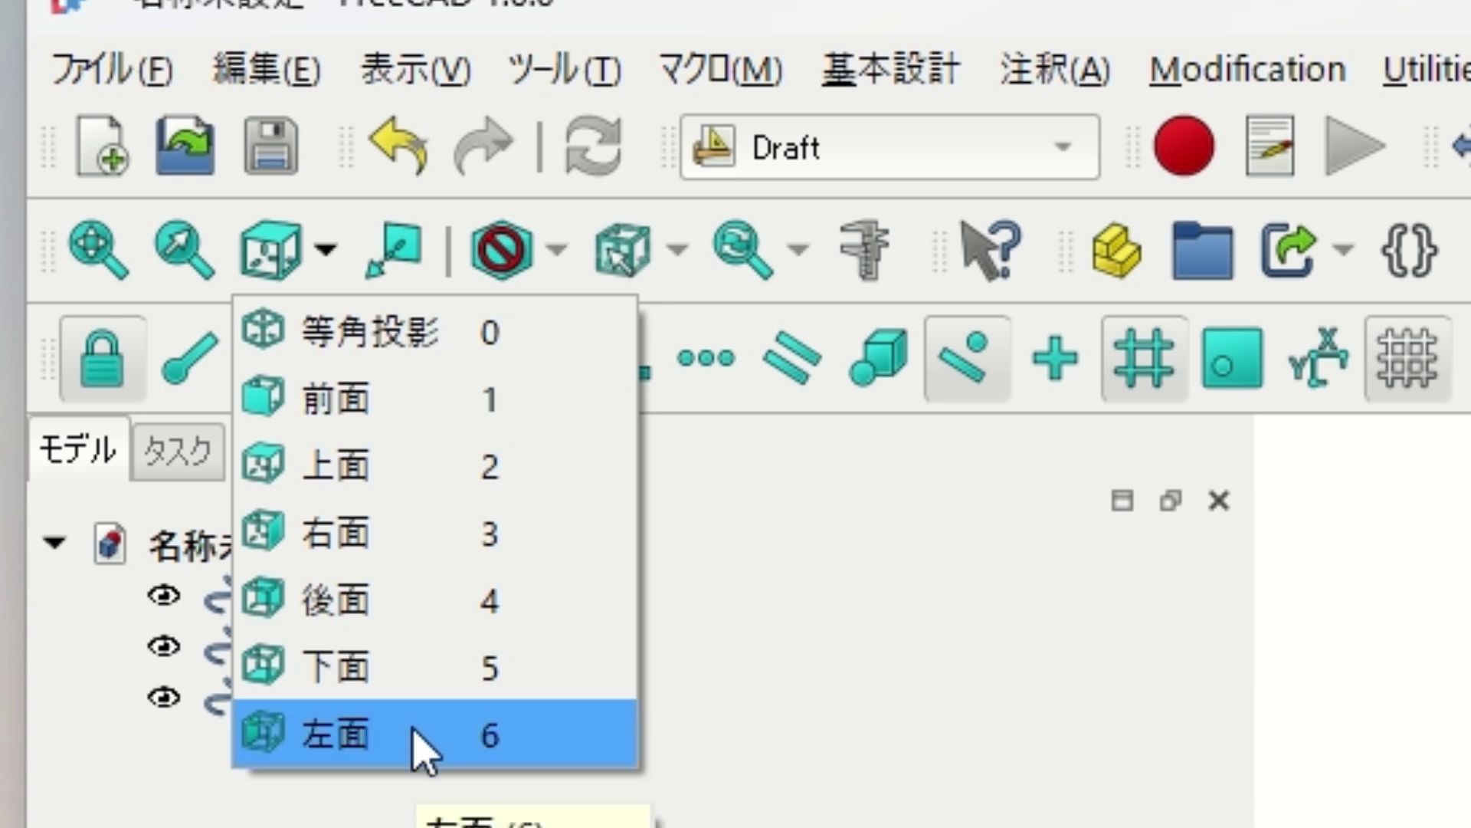
click(427, 406)
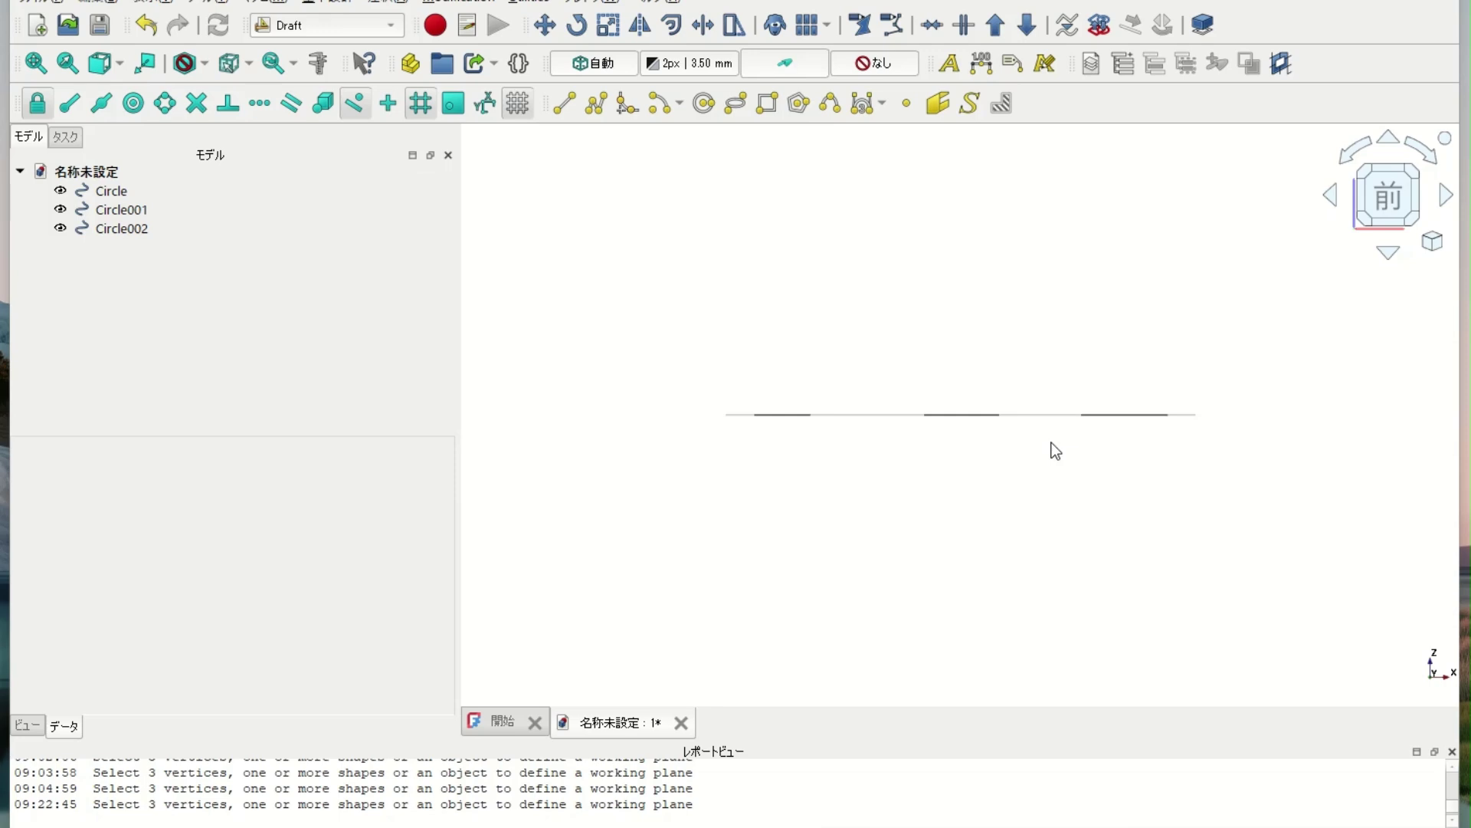
key(0)
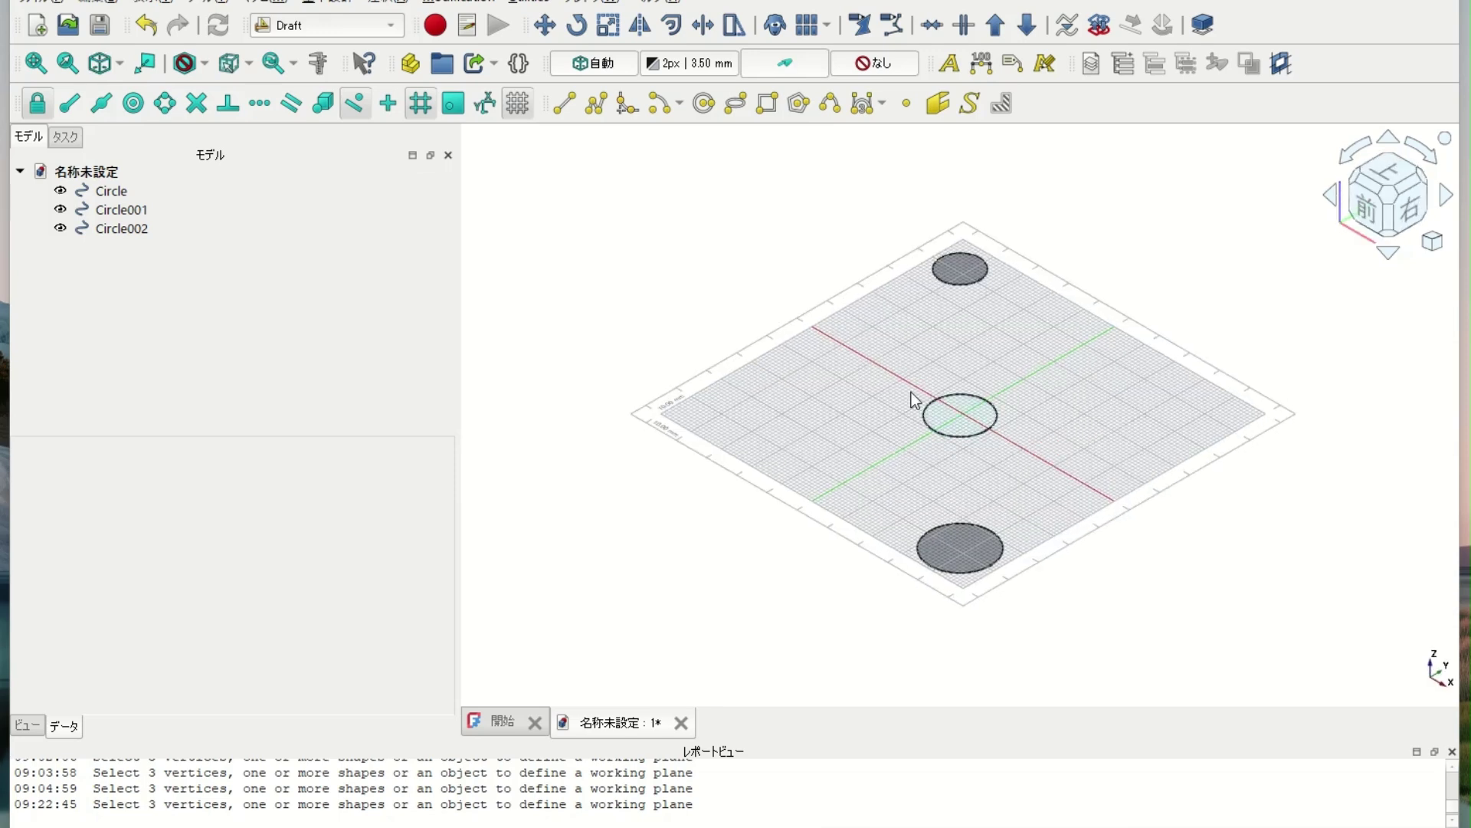
key(2)
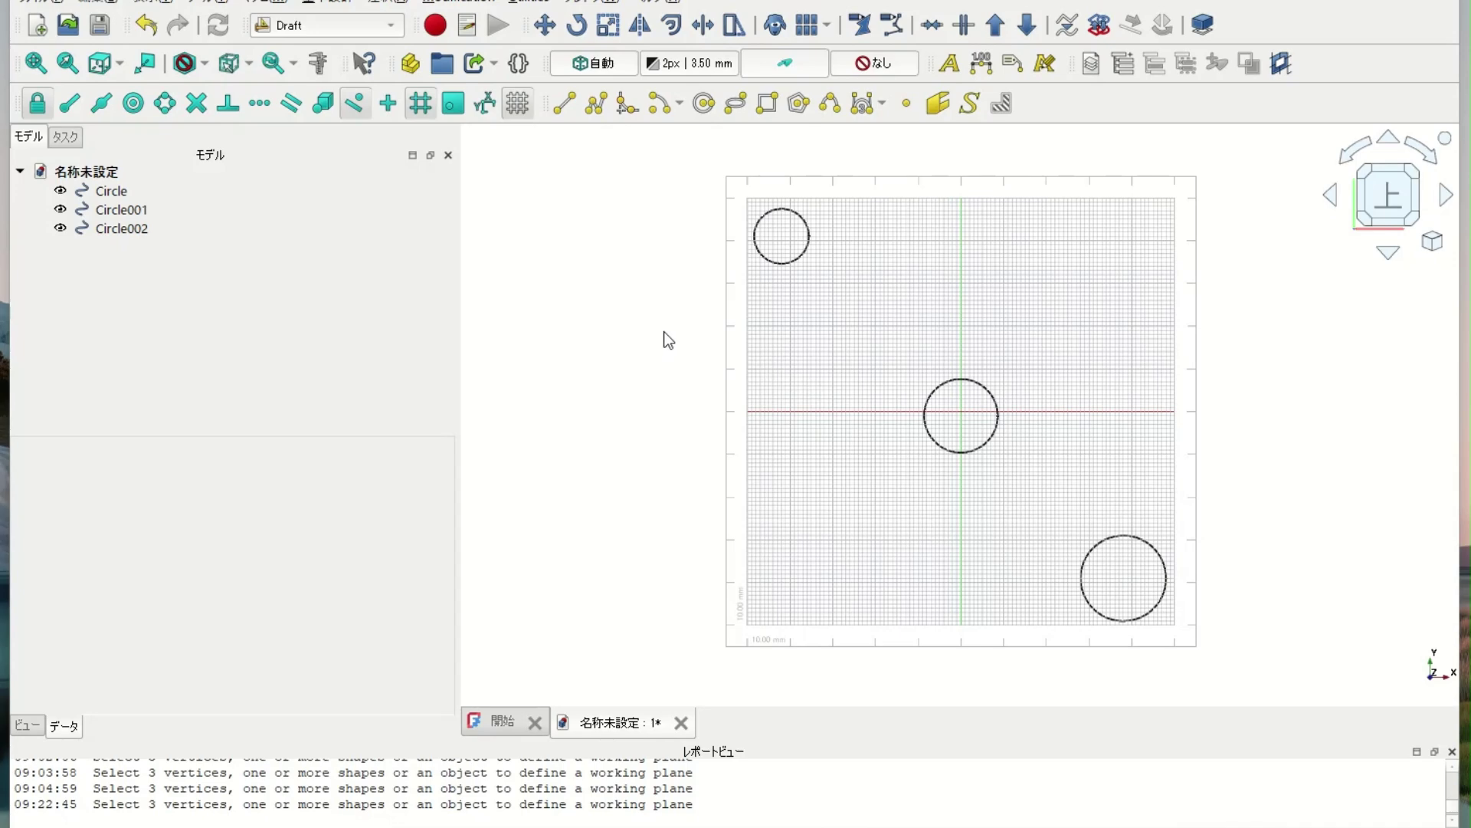
Select Circle001, fit the view to it, fit the whole drawing again and clear the selection.
click(809, 236)
click(116, 192)
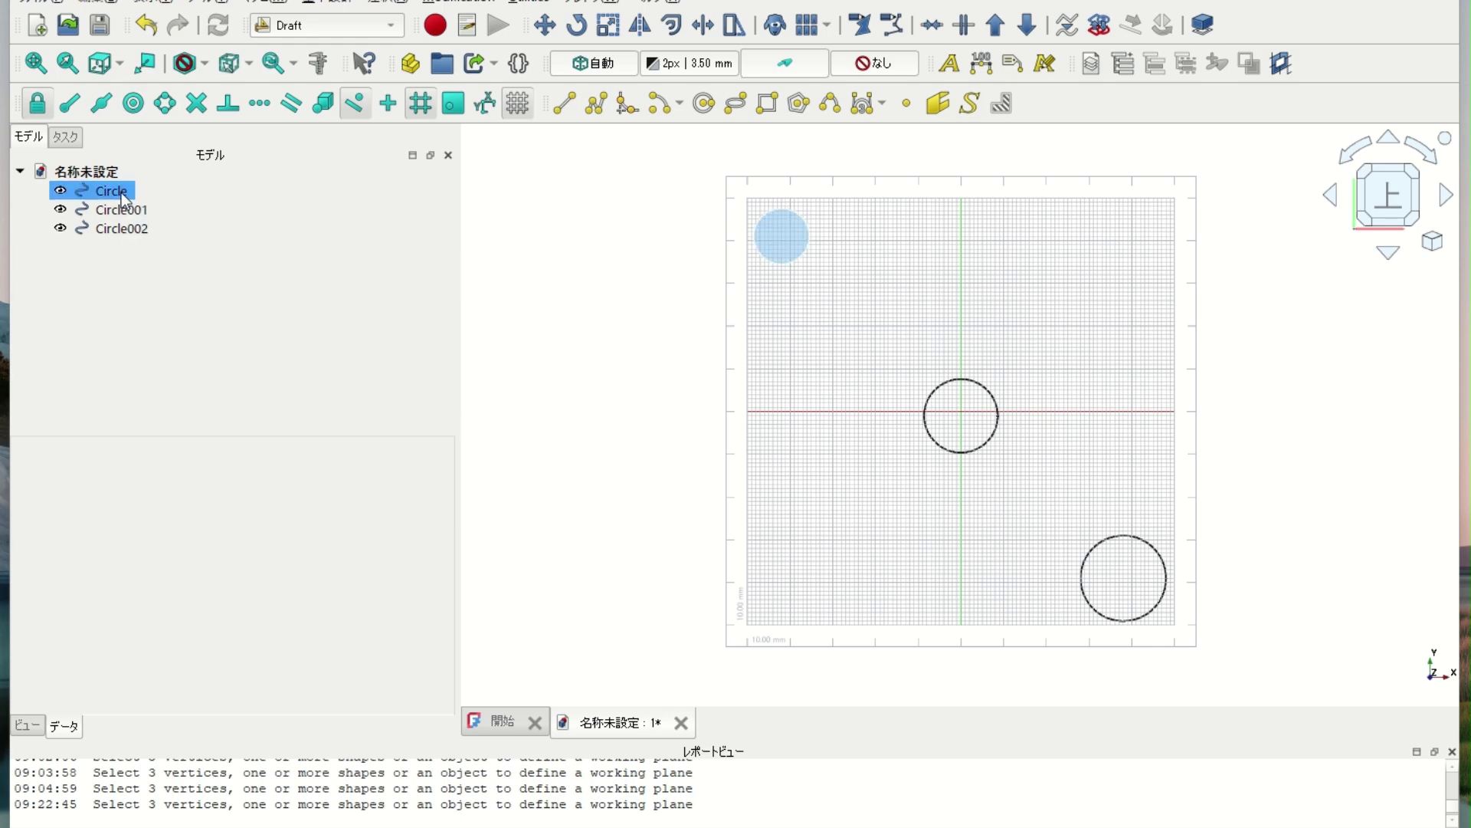
click(143, 211)
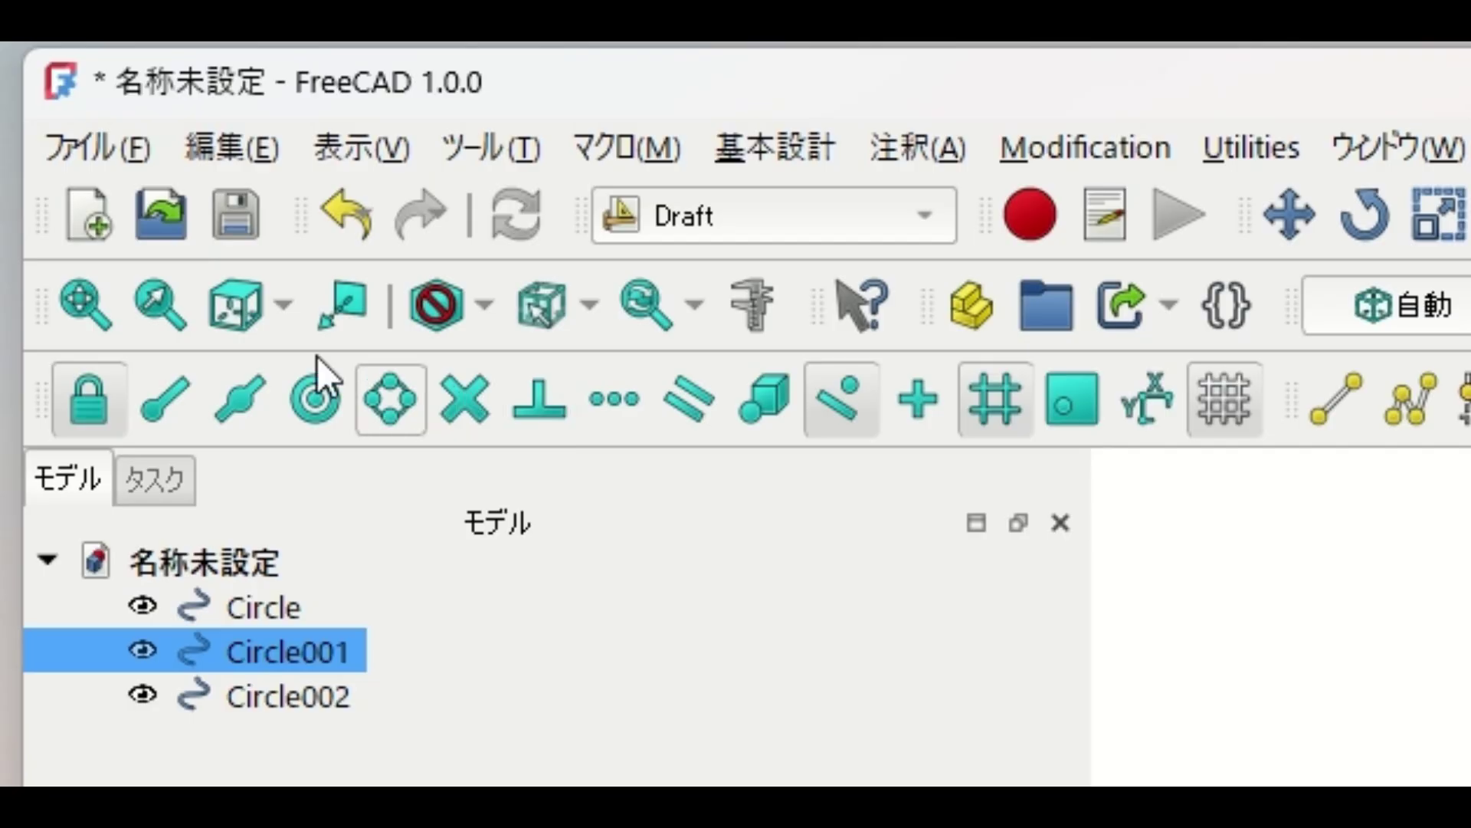
click(159, 304)
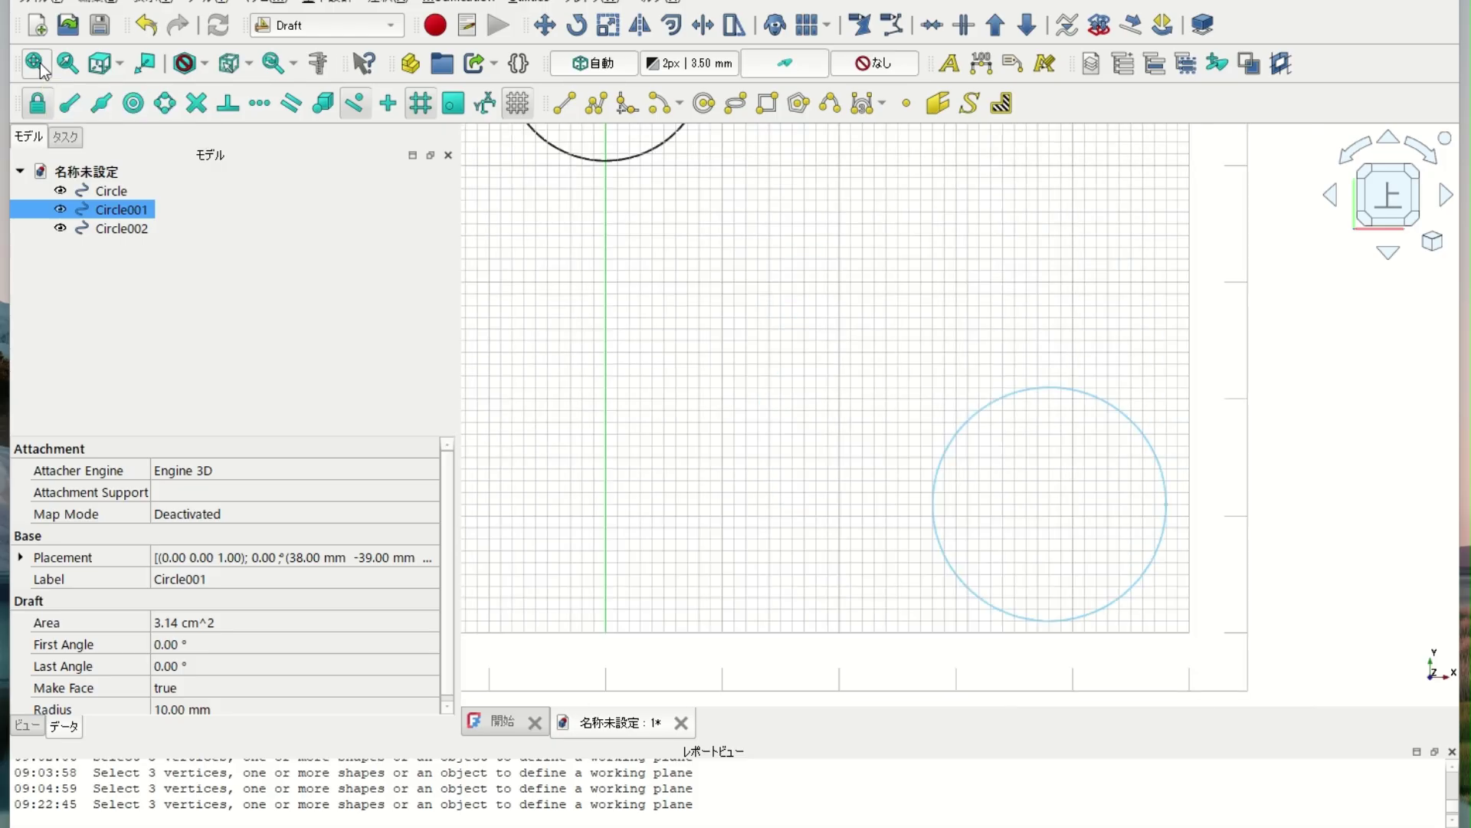
click(102, 227)
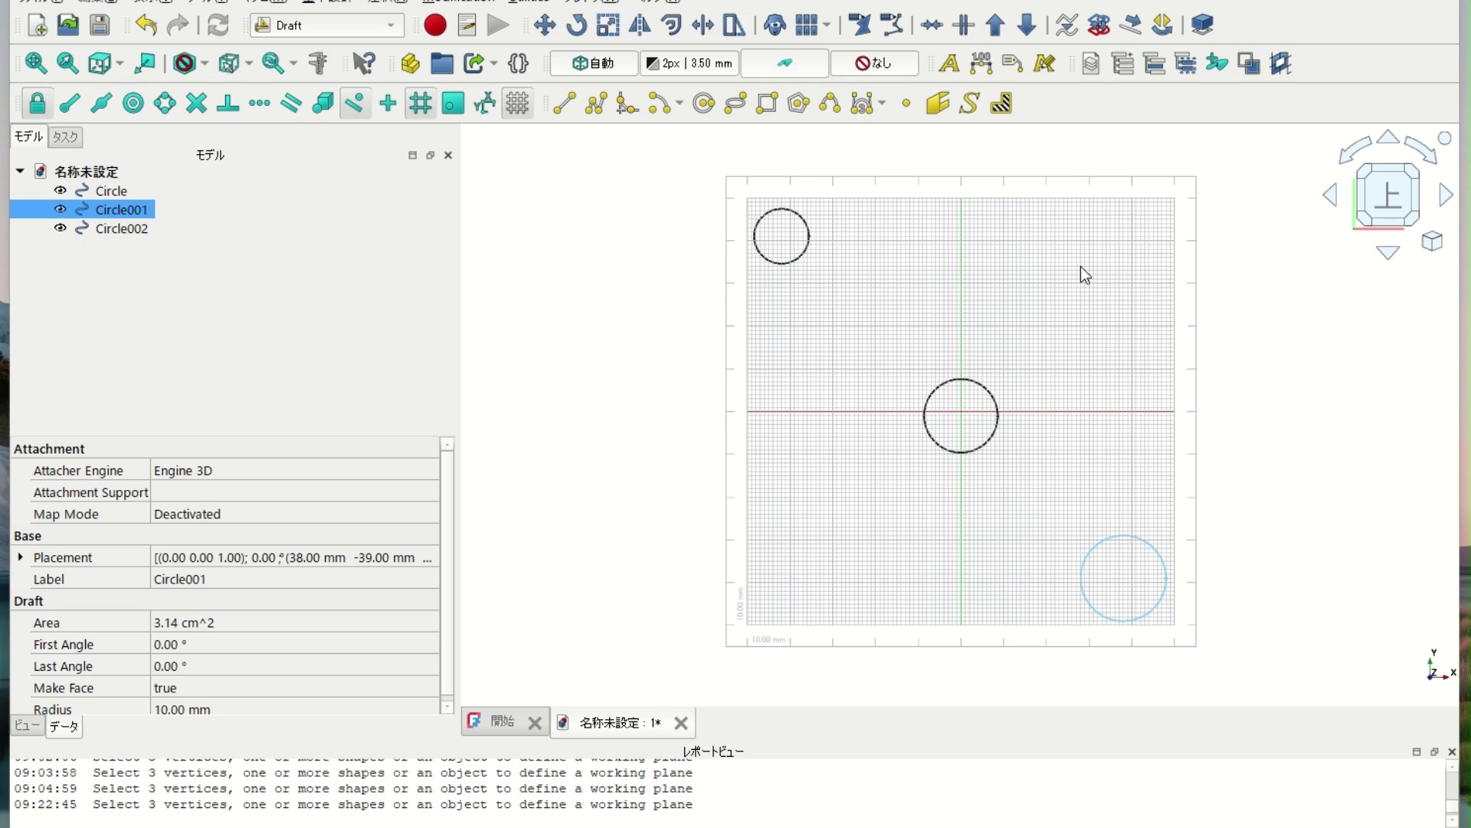
key(0)
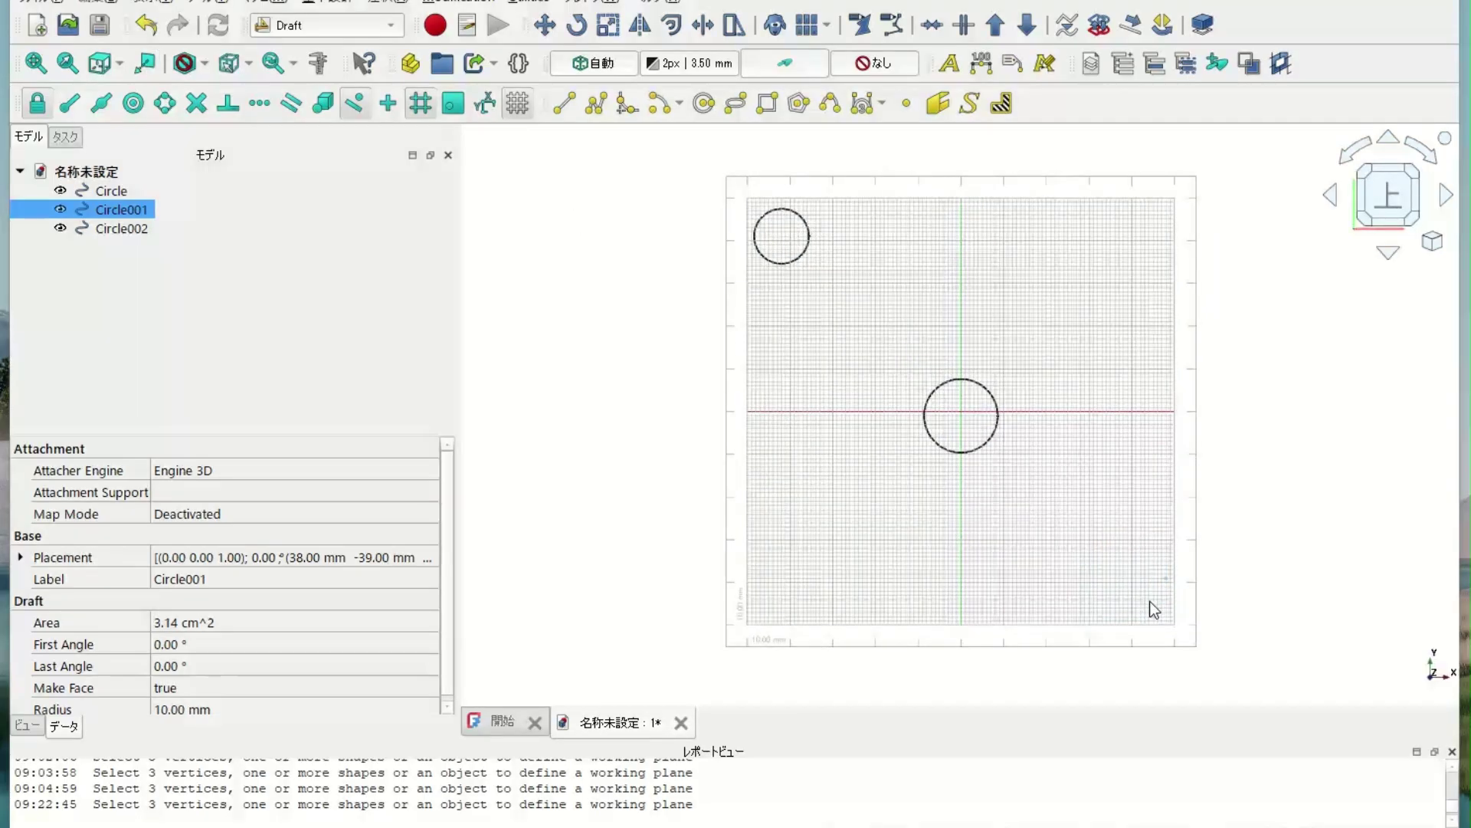
click(1128, 582)
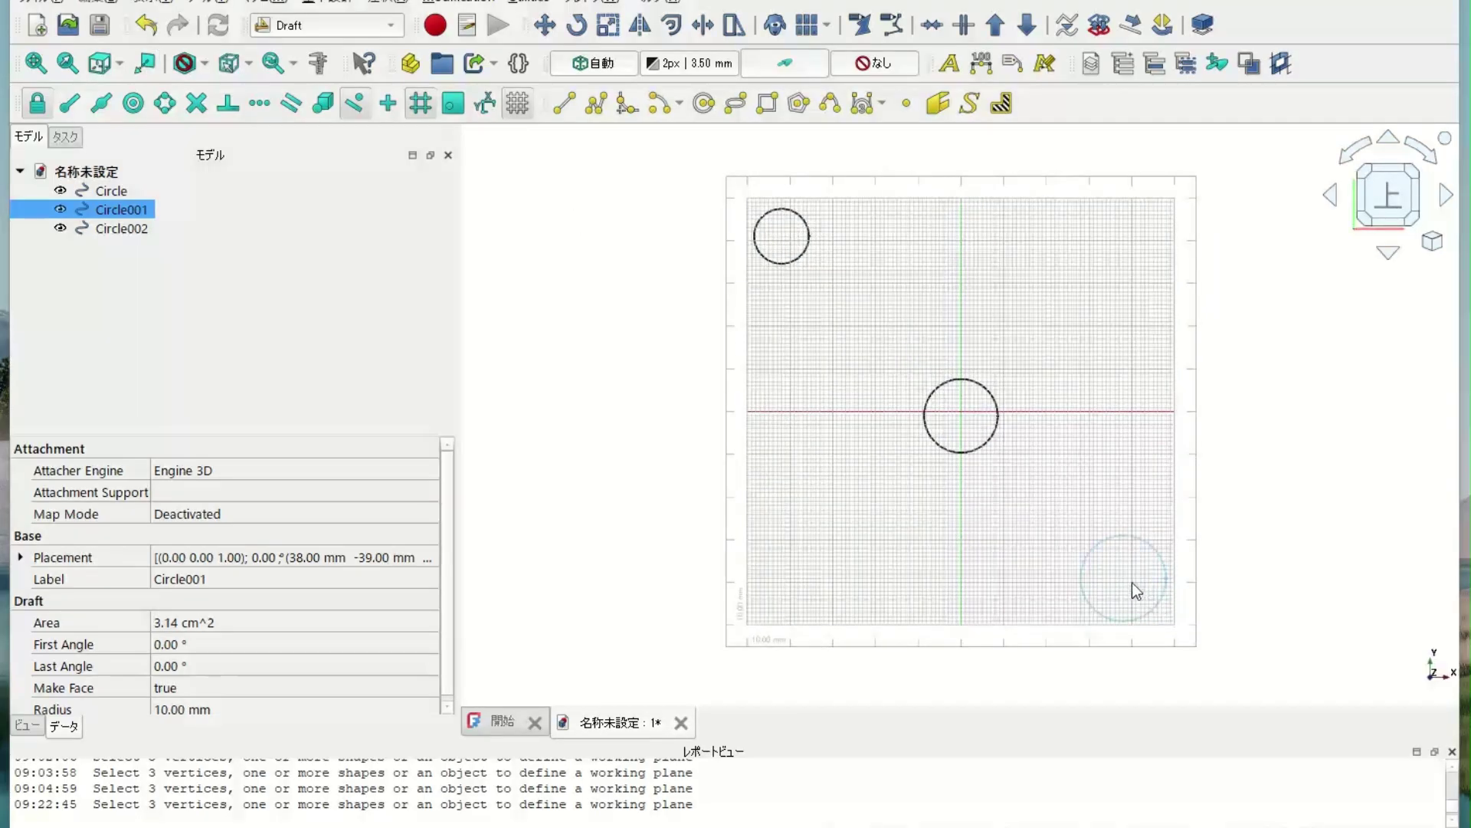
click(1323, 643)
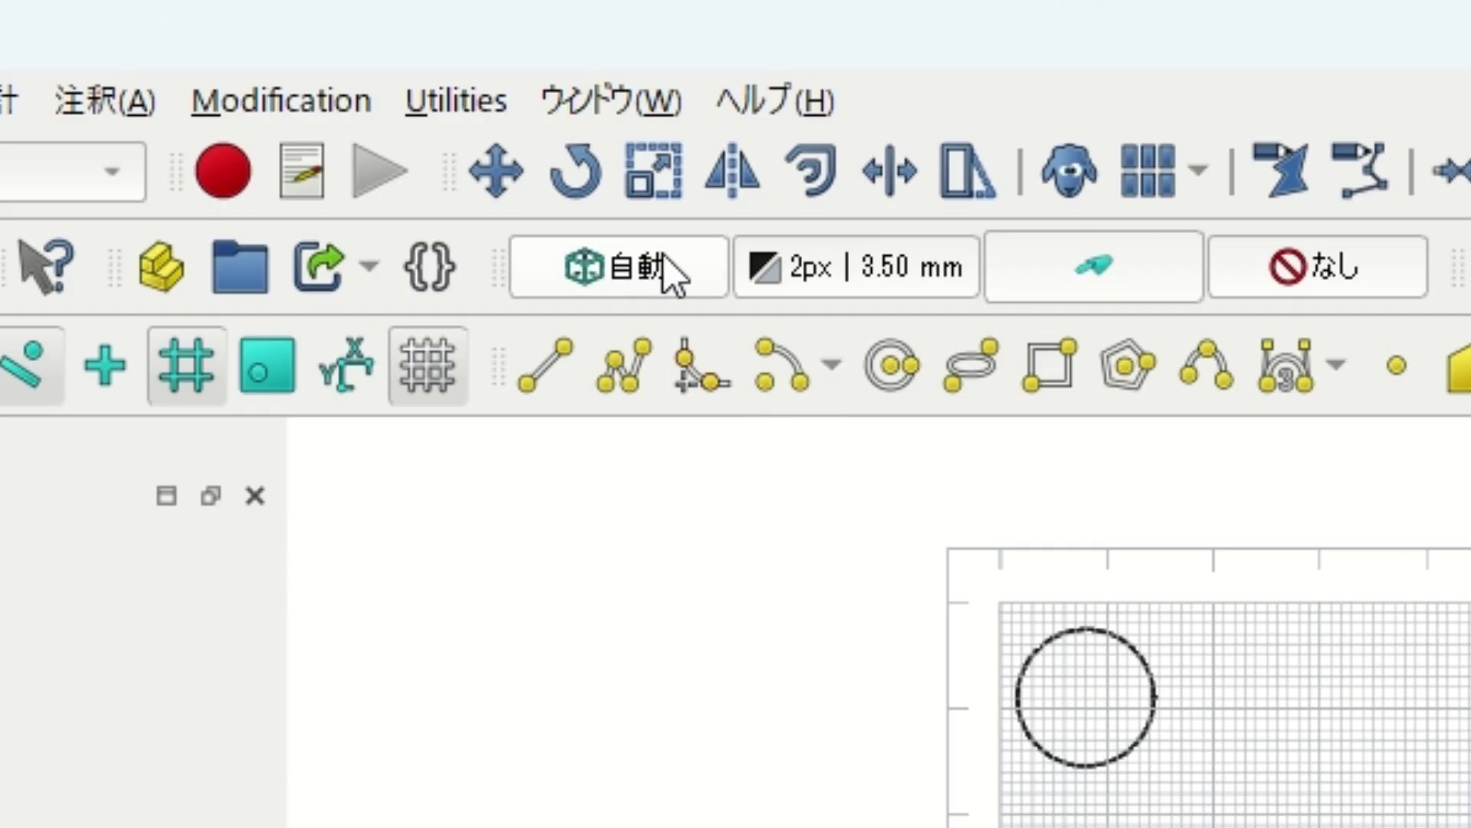
Set the working plane to the front (XZ) plane and orient the view to face it squarely.
click(664, 260)
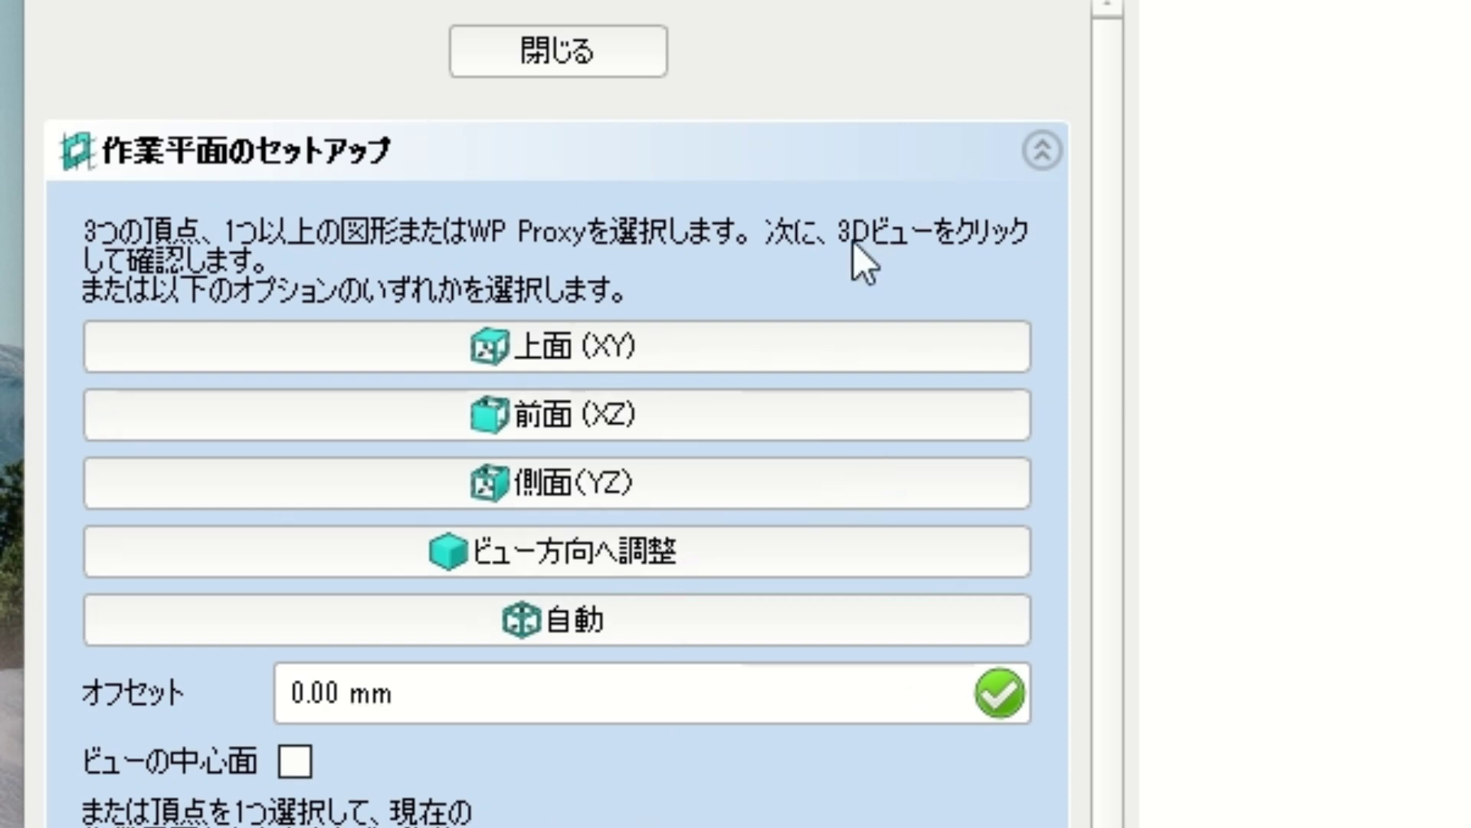
click(592, 416)
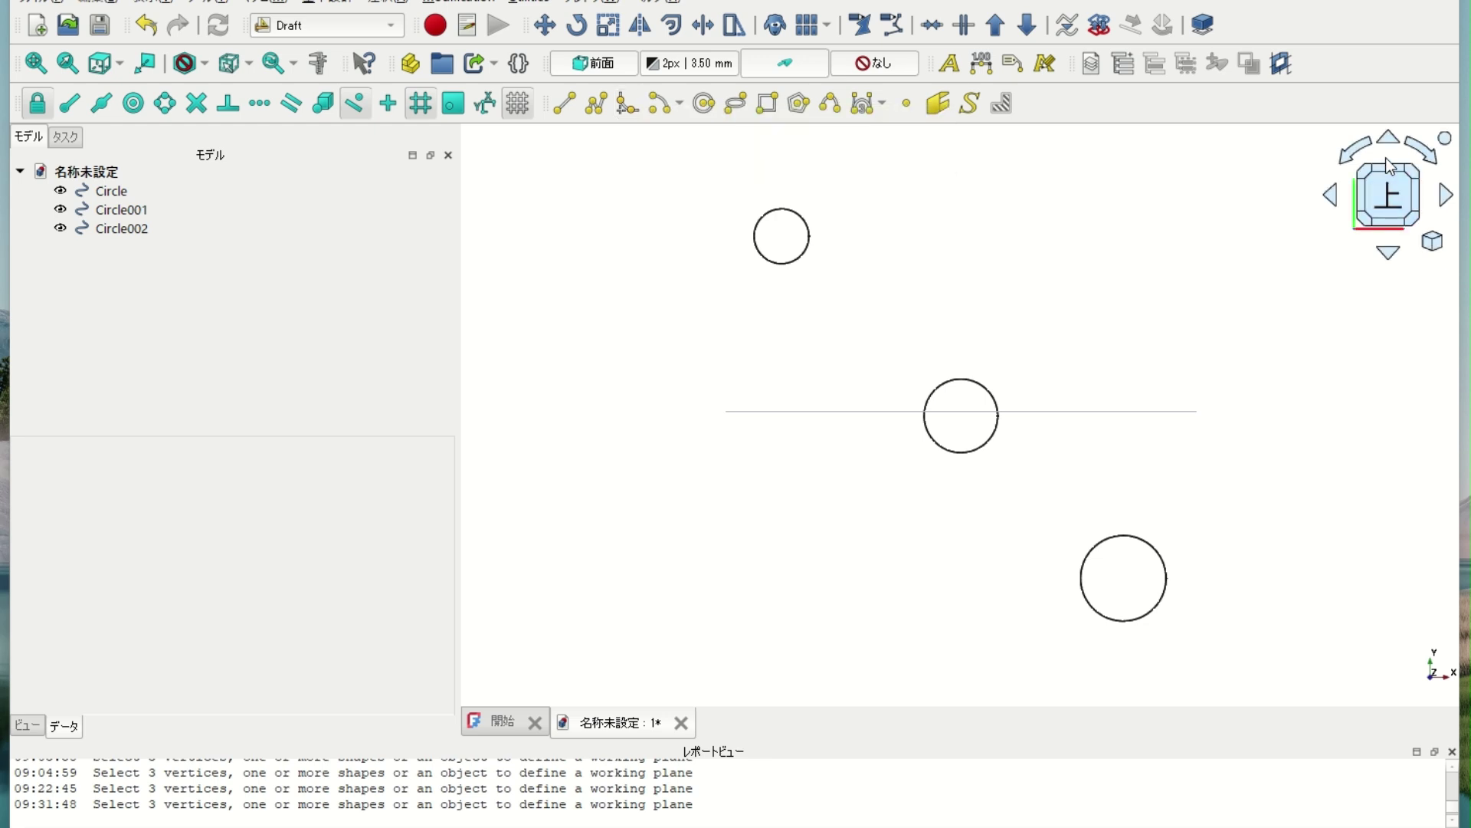
click(1448, 198)
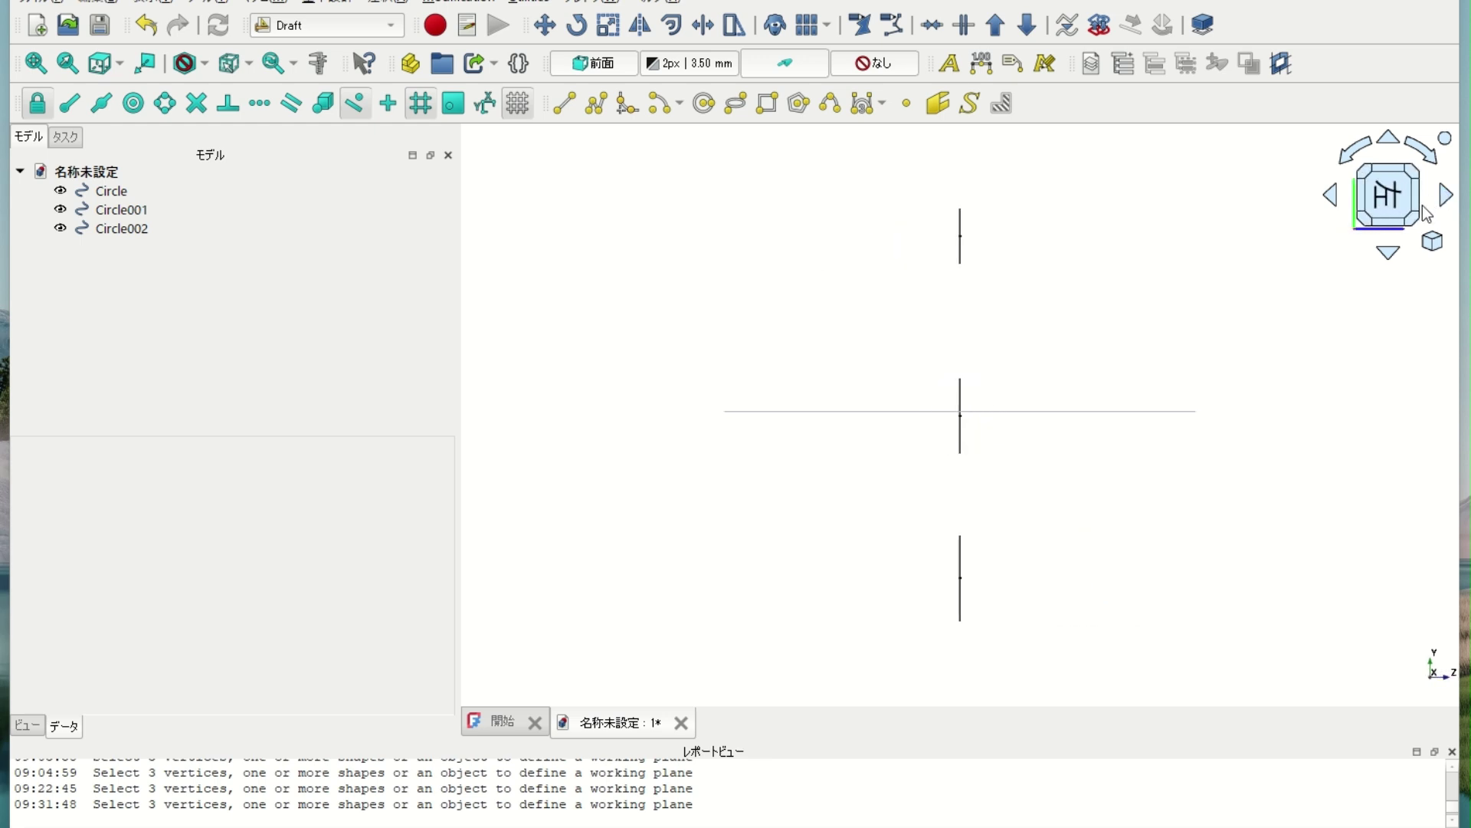
click(1387, 256)
click(1387, 256)
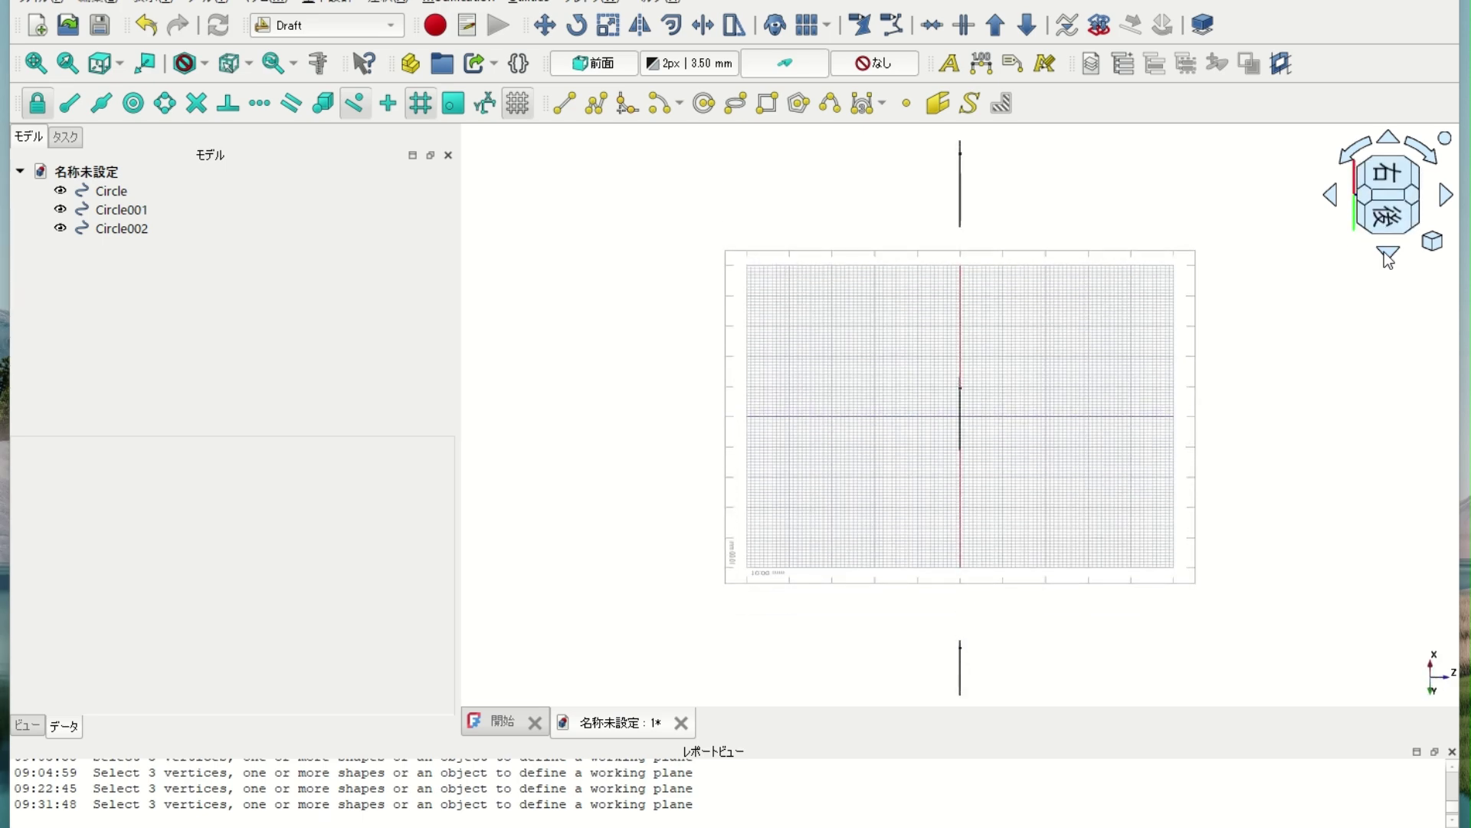
click(1387, 256)
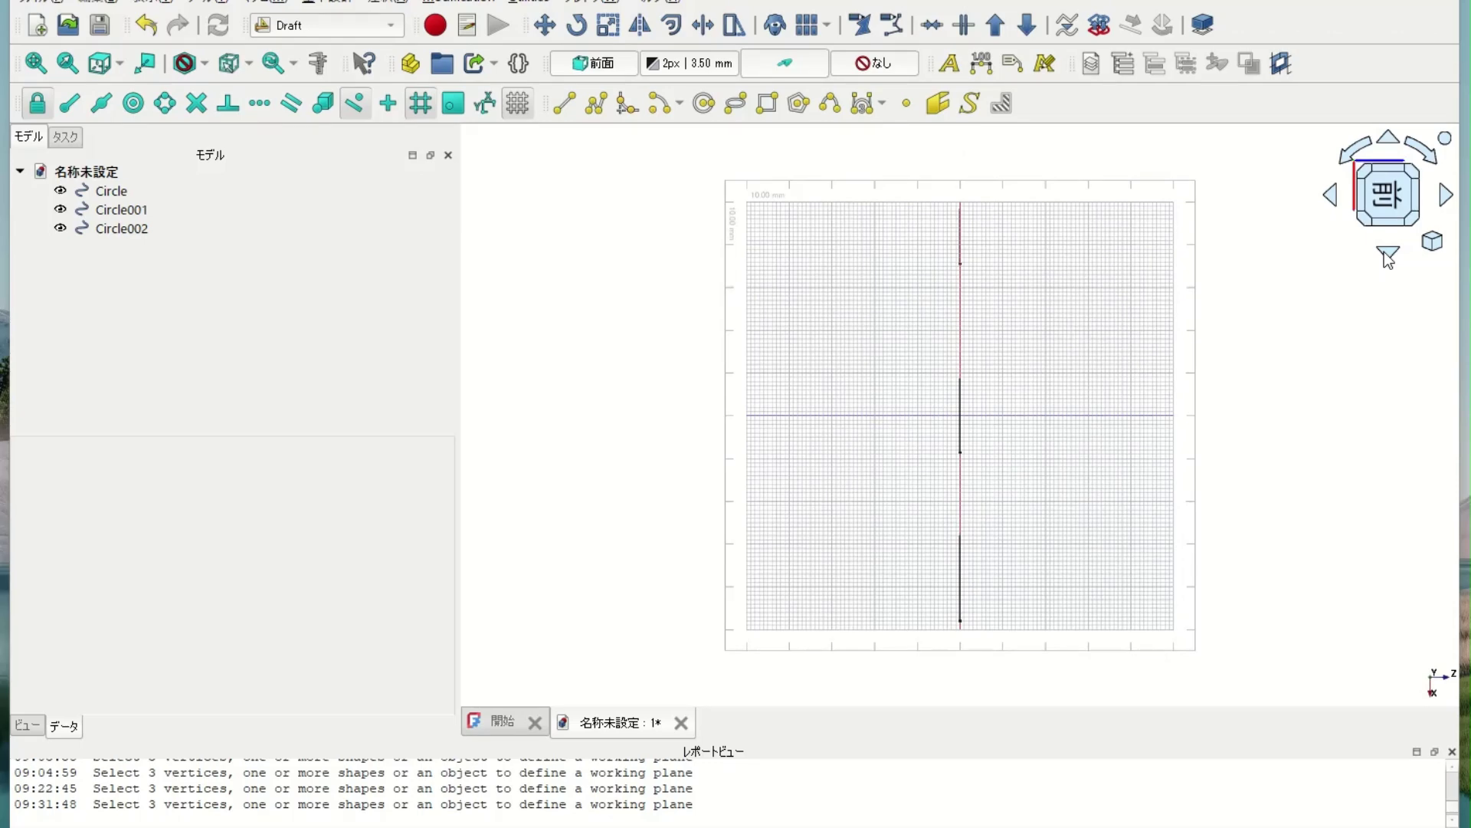
click(1351, 155)
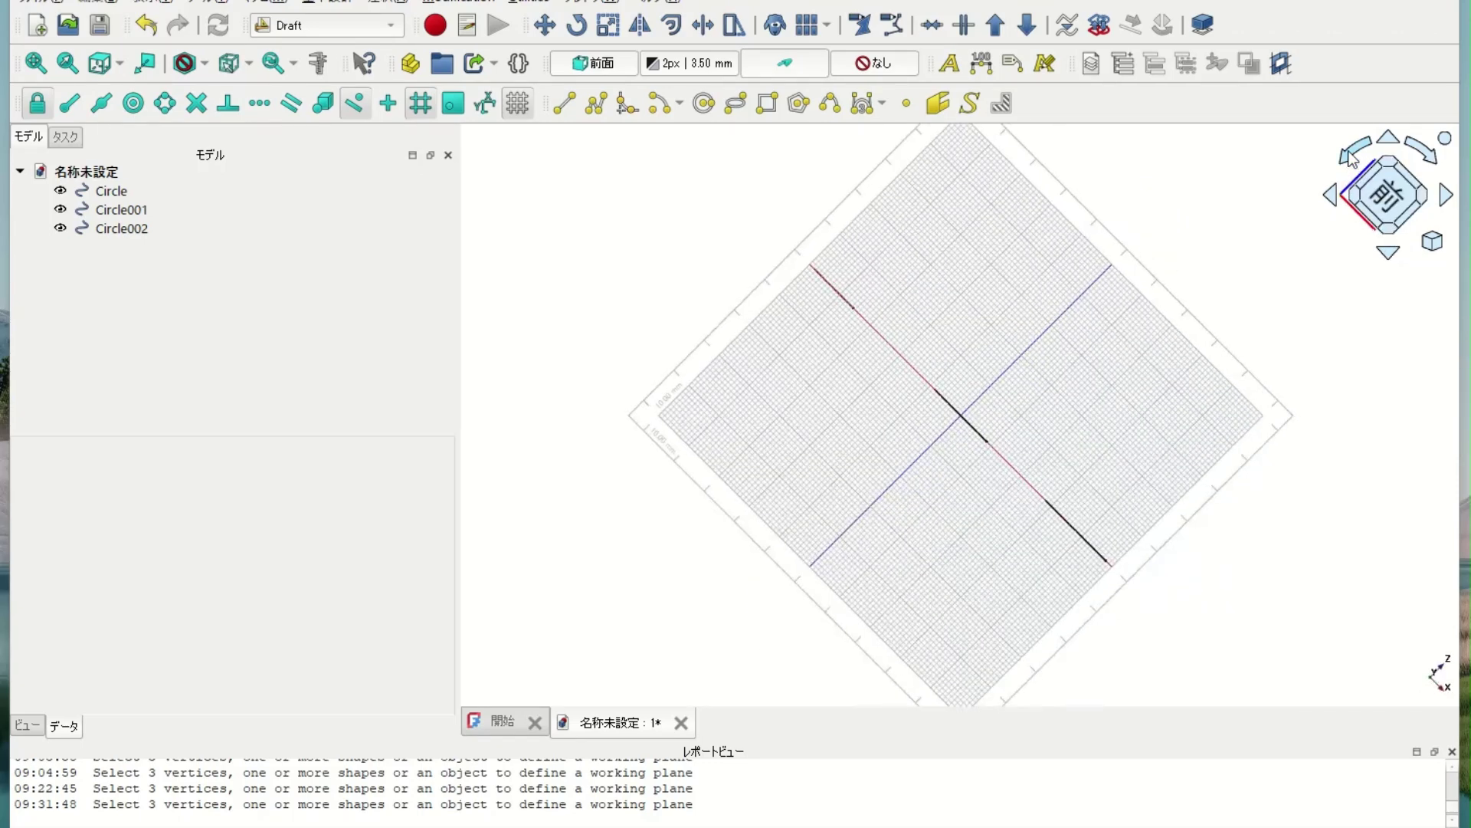
click(1351, 155)
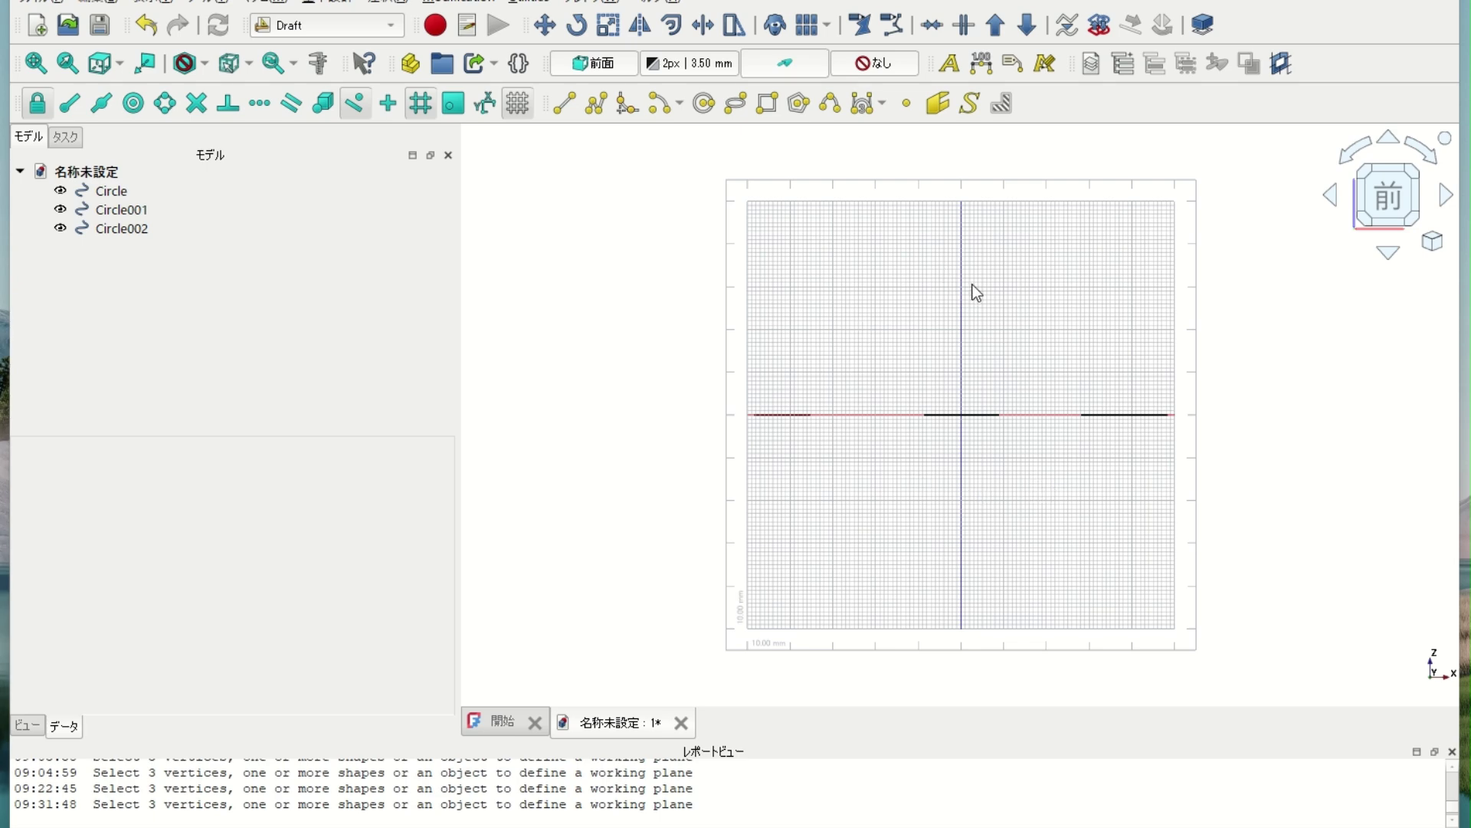
Draw a filled circle of about 21.4 mm radius on the front plane, centred about 21 mm left of the vertical axis and above the horizontal axis.
click(704, 105)
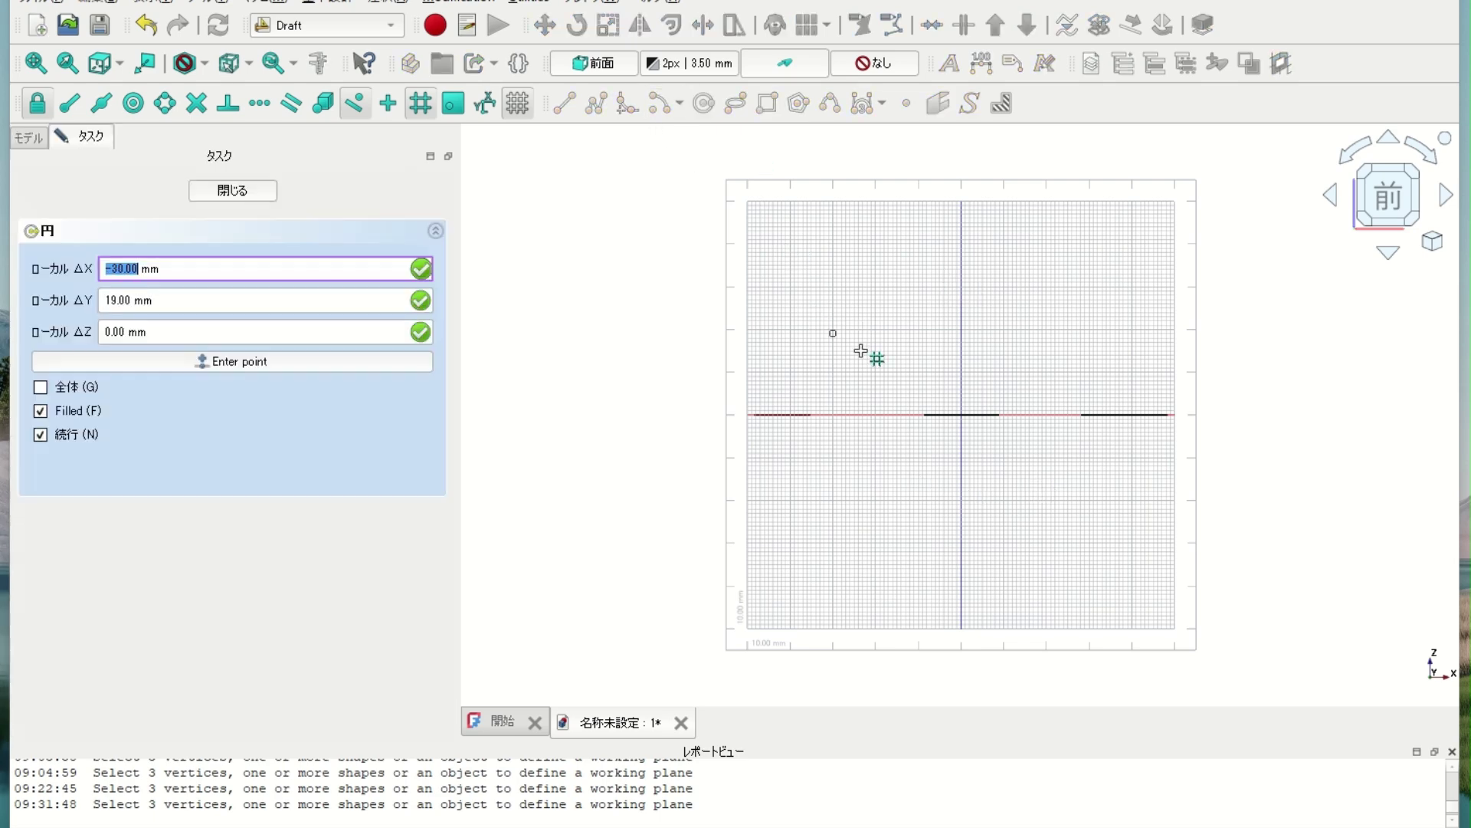
click(872, 354)
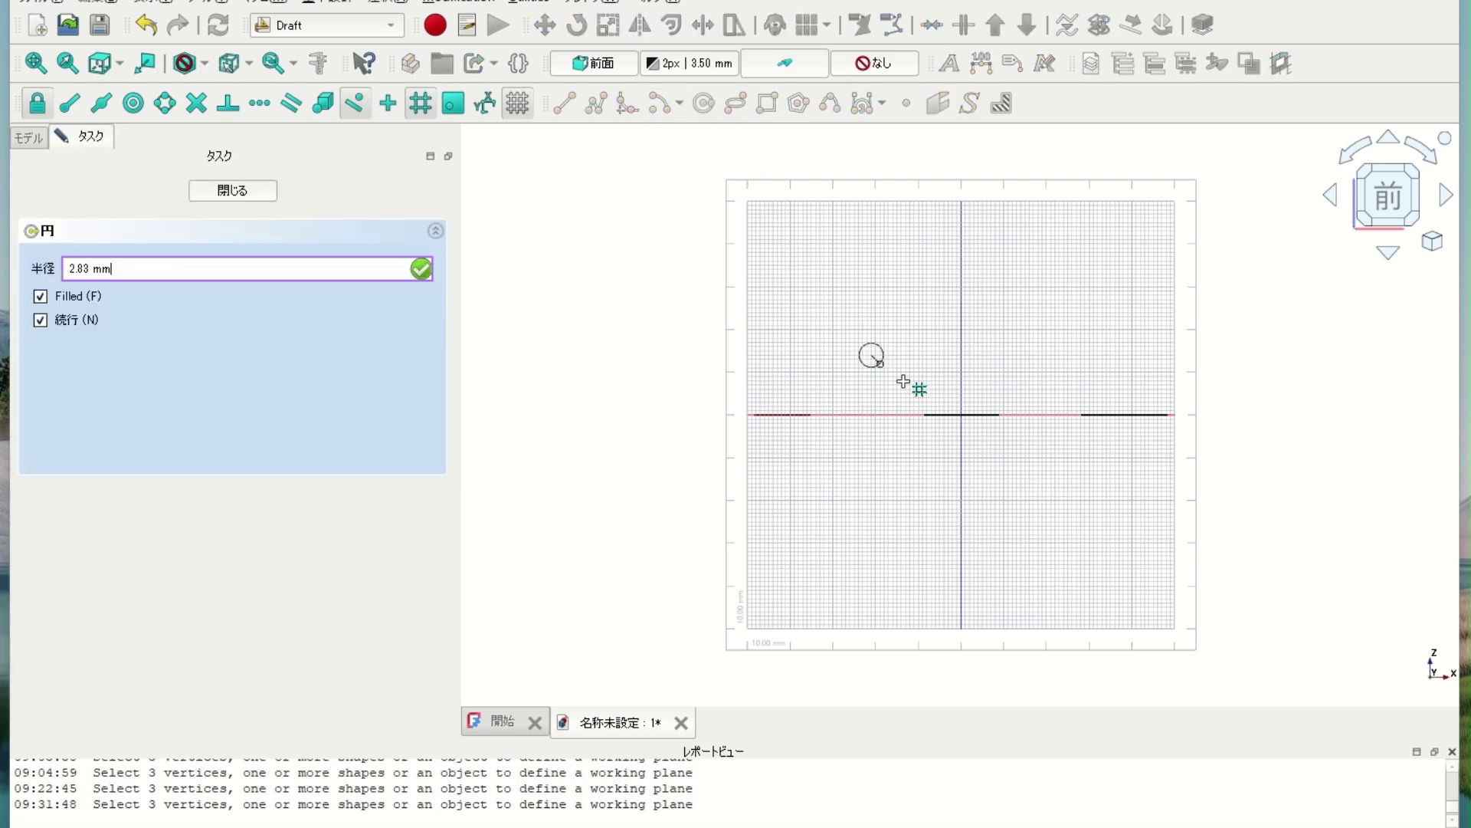
click(933, 414)
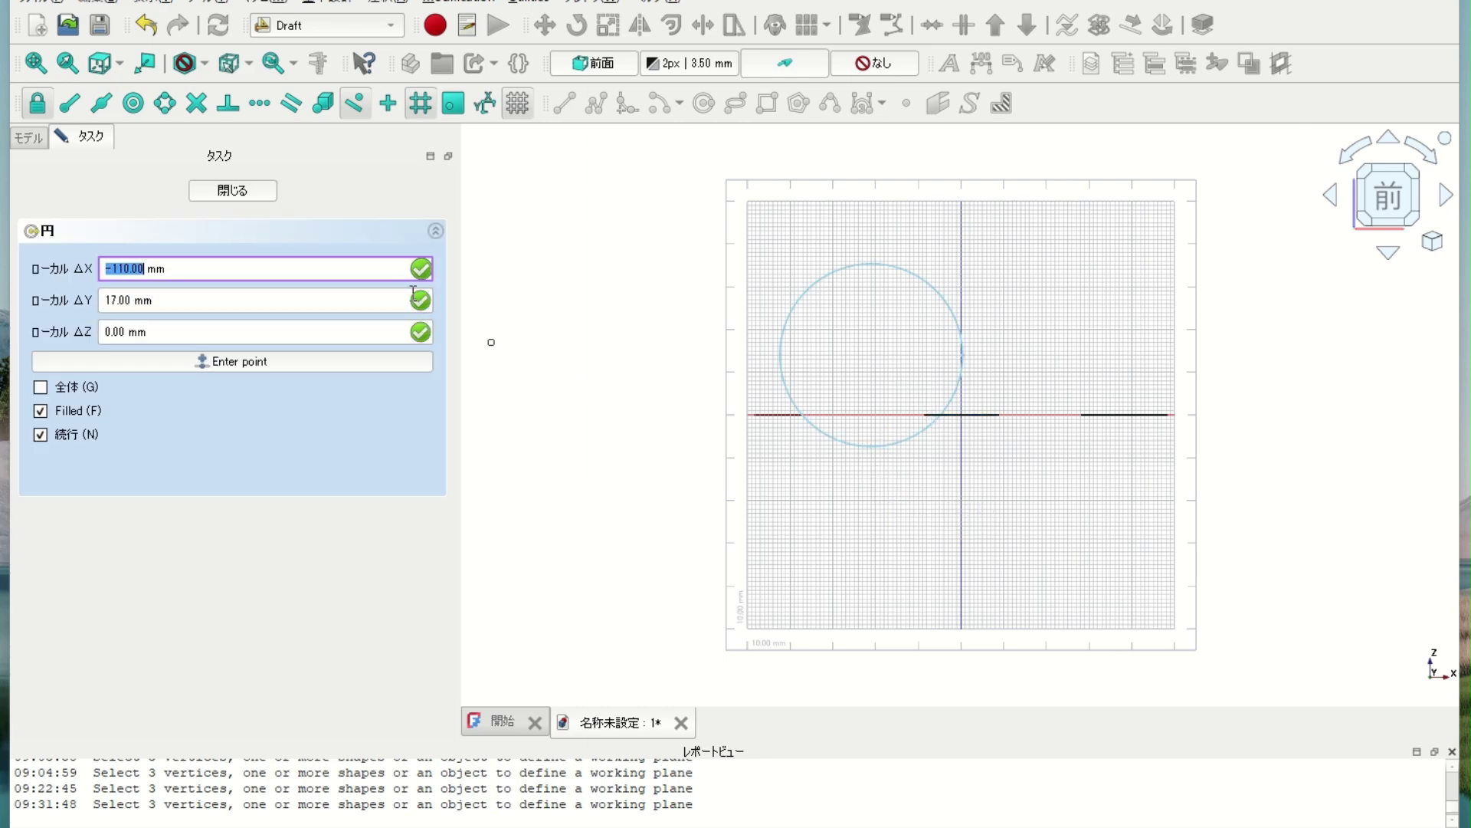
click(215, 196)
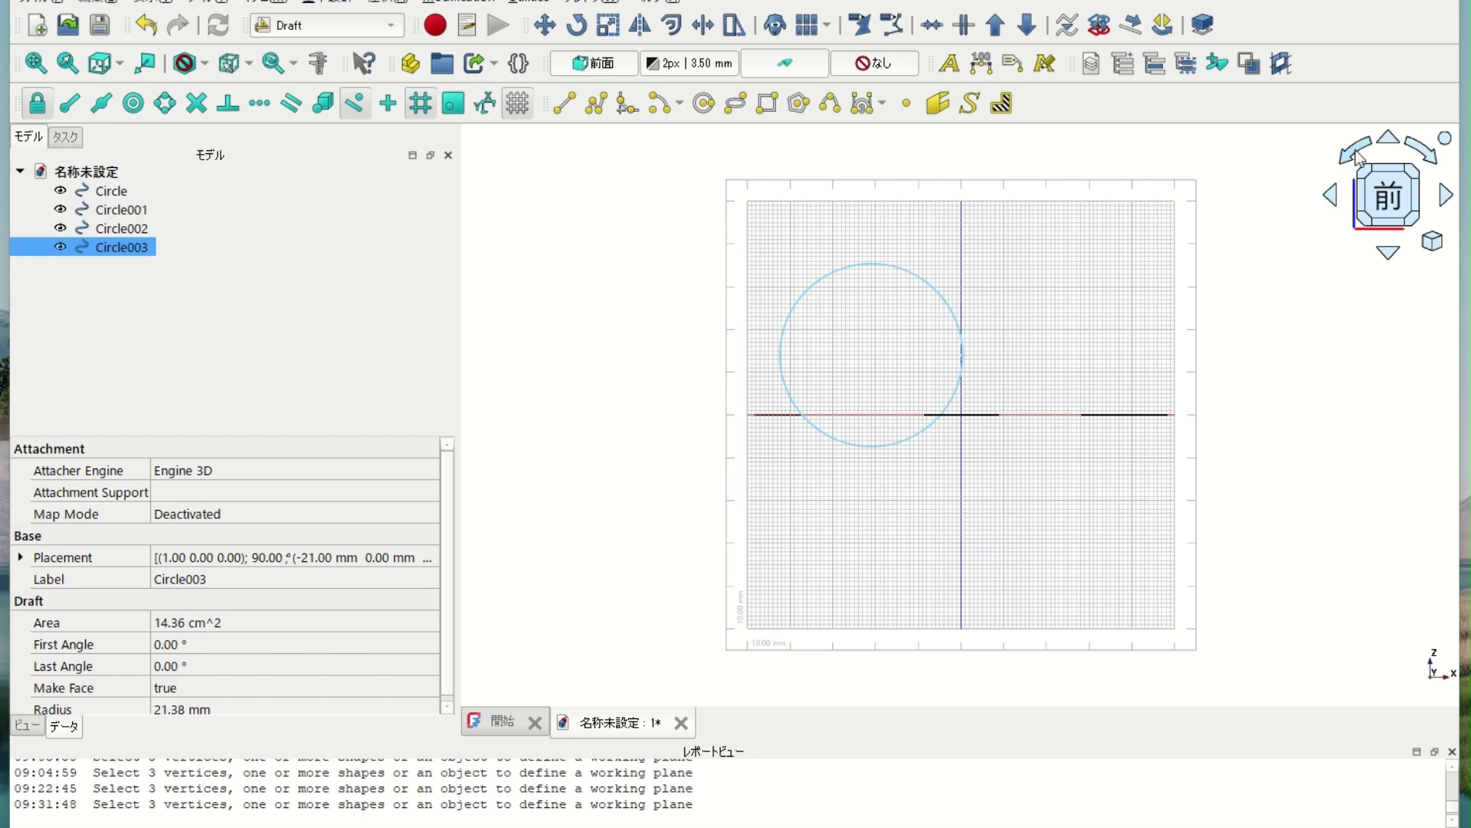
Examine from the top view how the new upright circle stands relative to the three flat circles.
click(1387, 140)
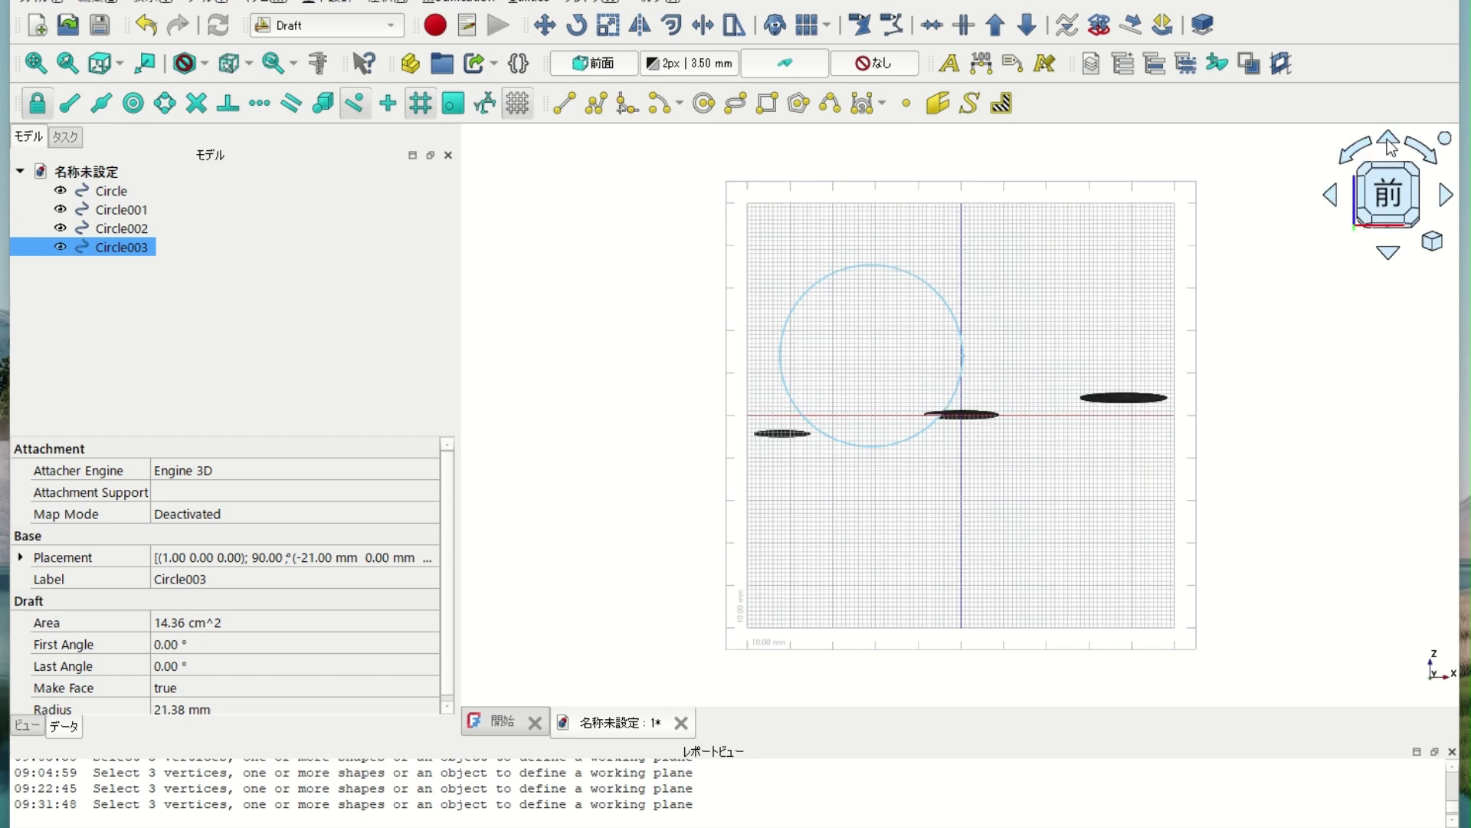
click(1388, 253)
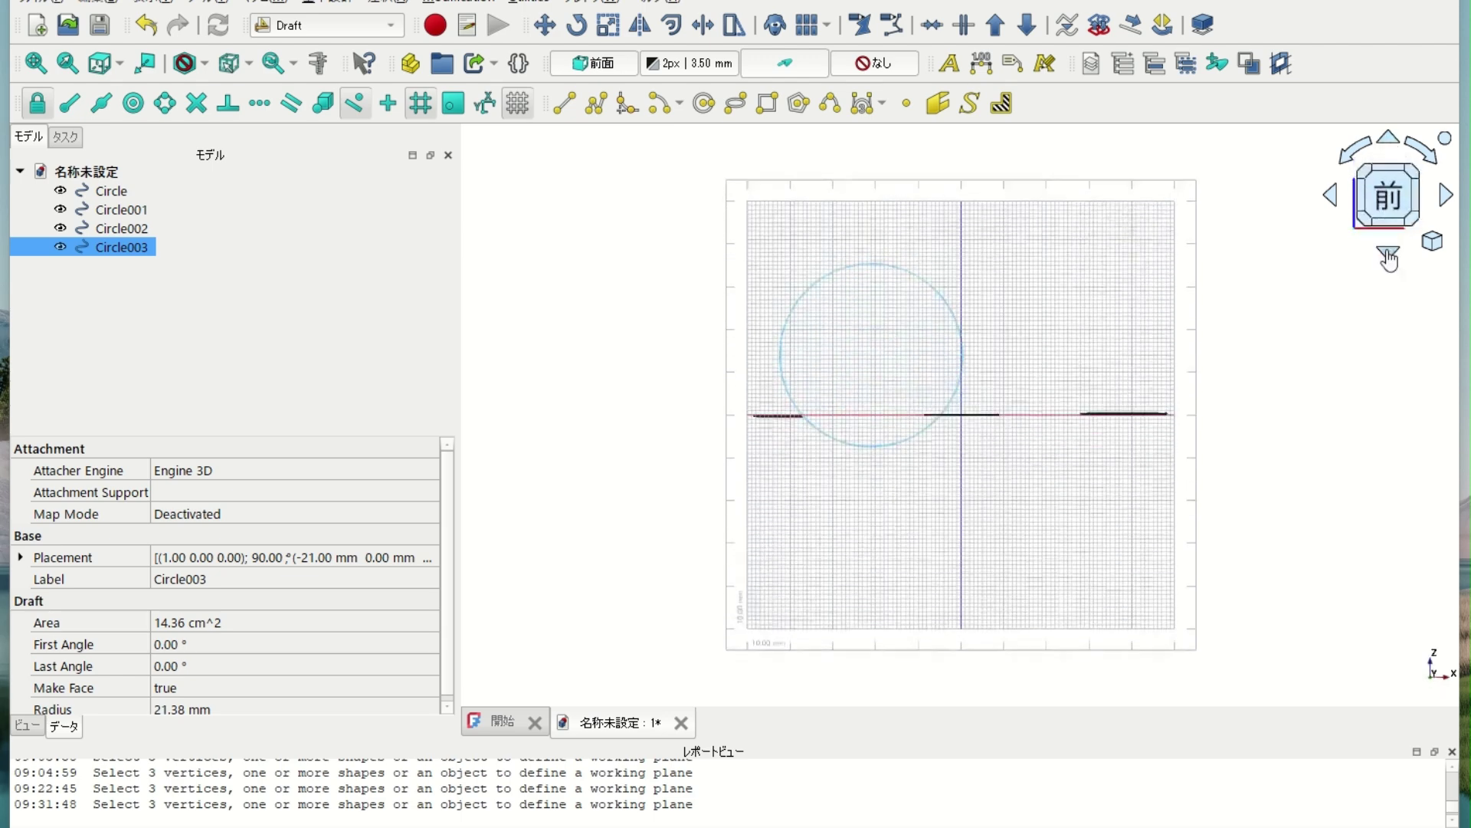
click(1388, 256)
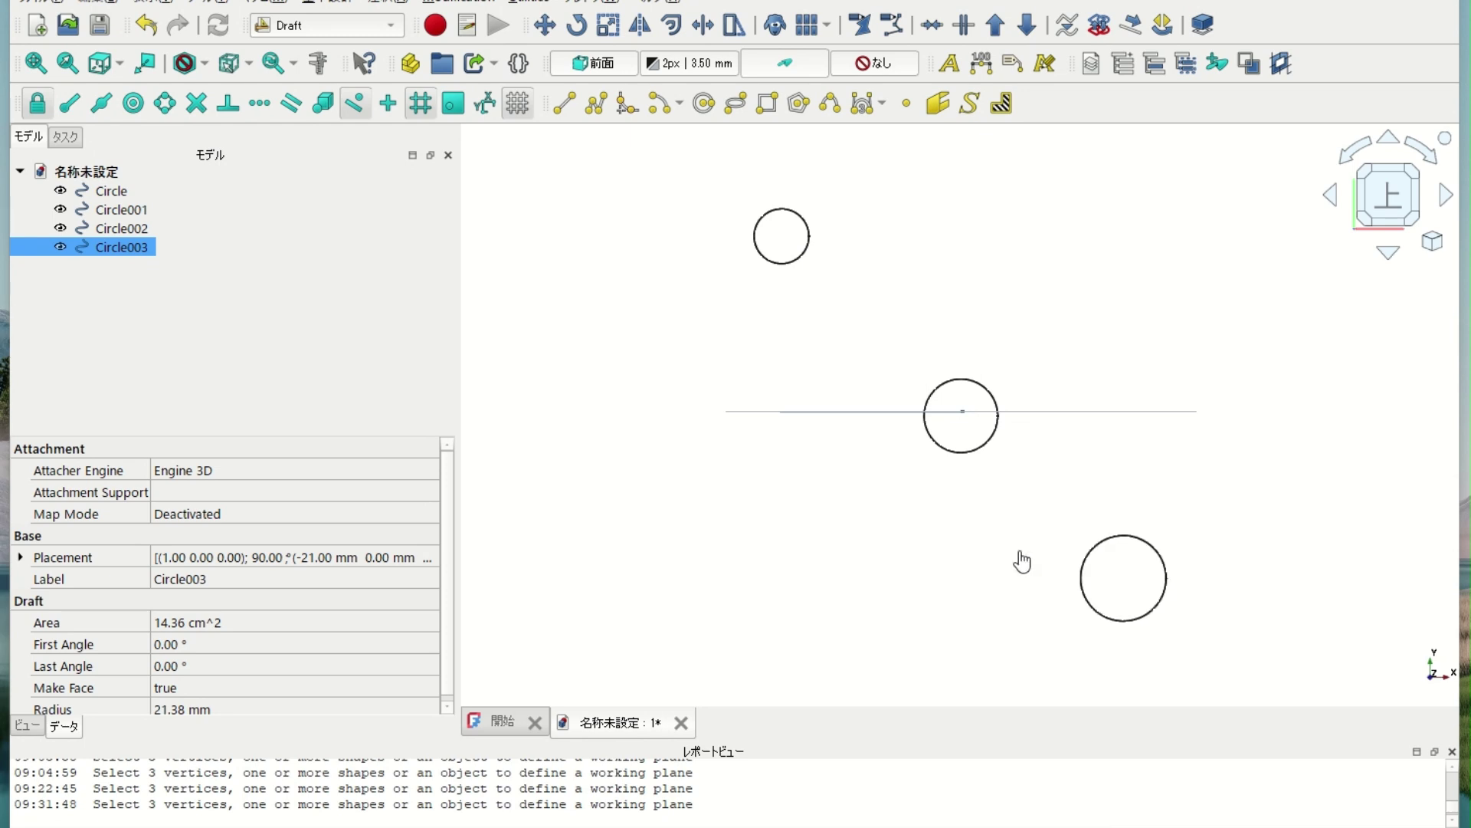
key(space)
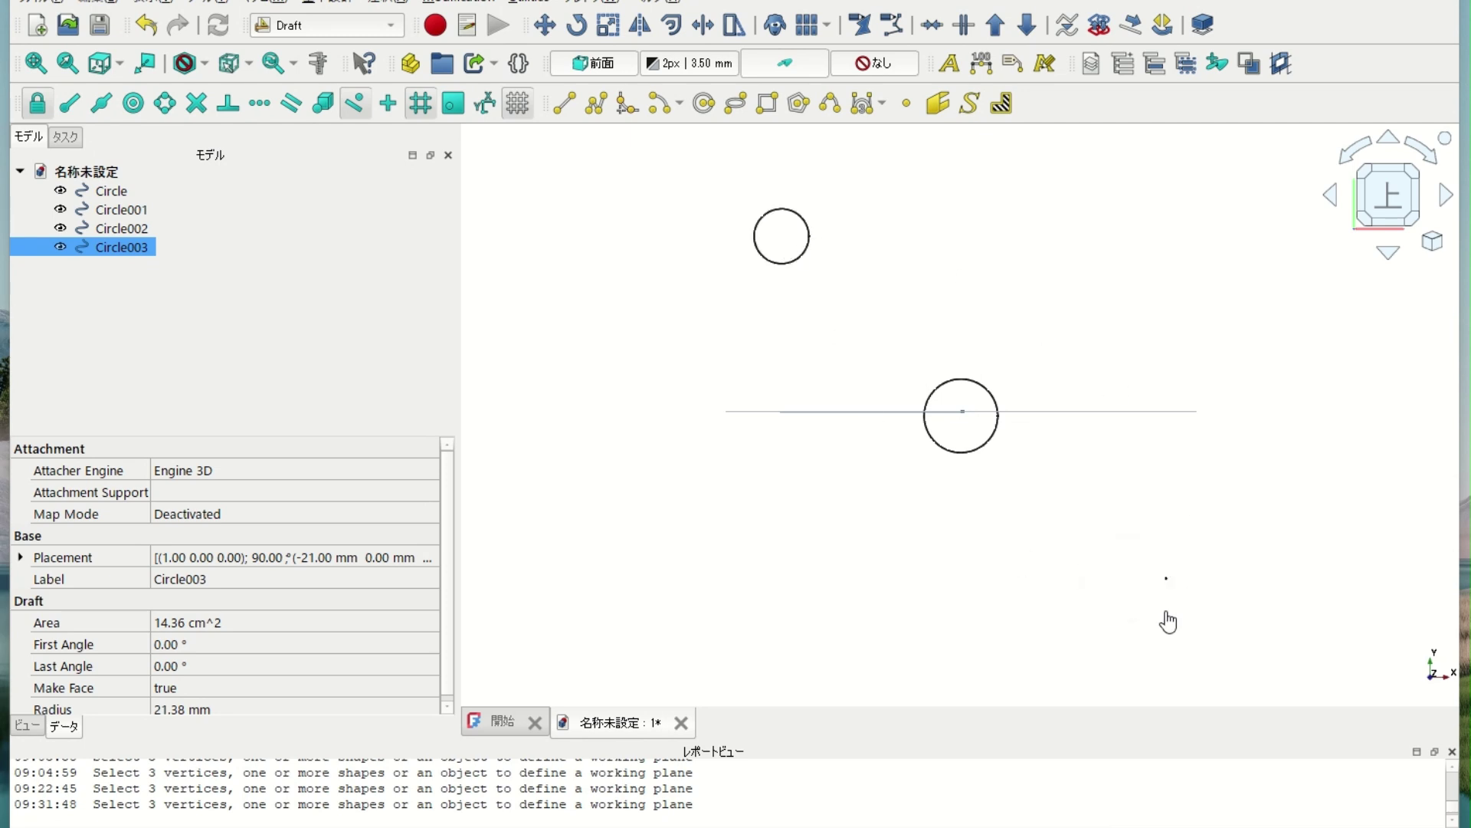
key(space)
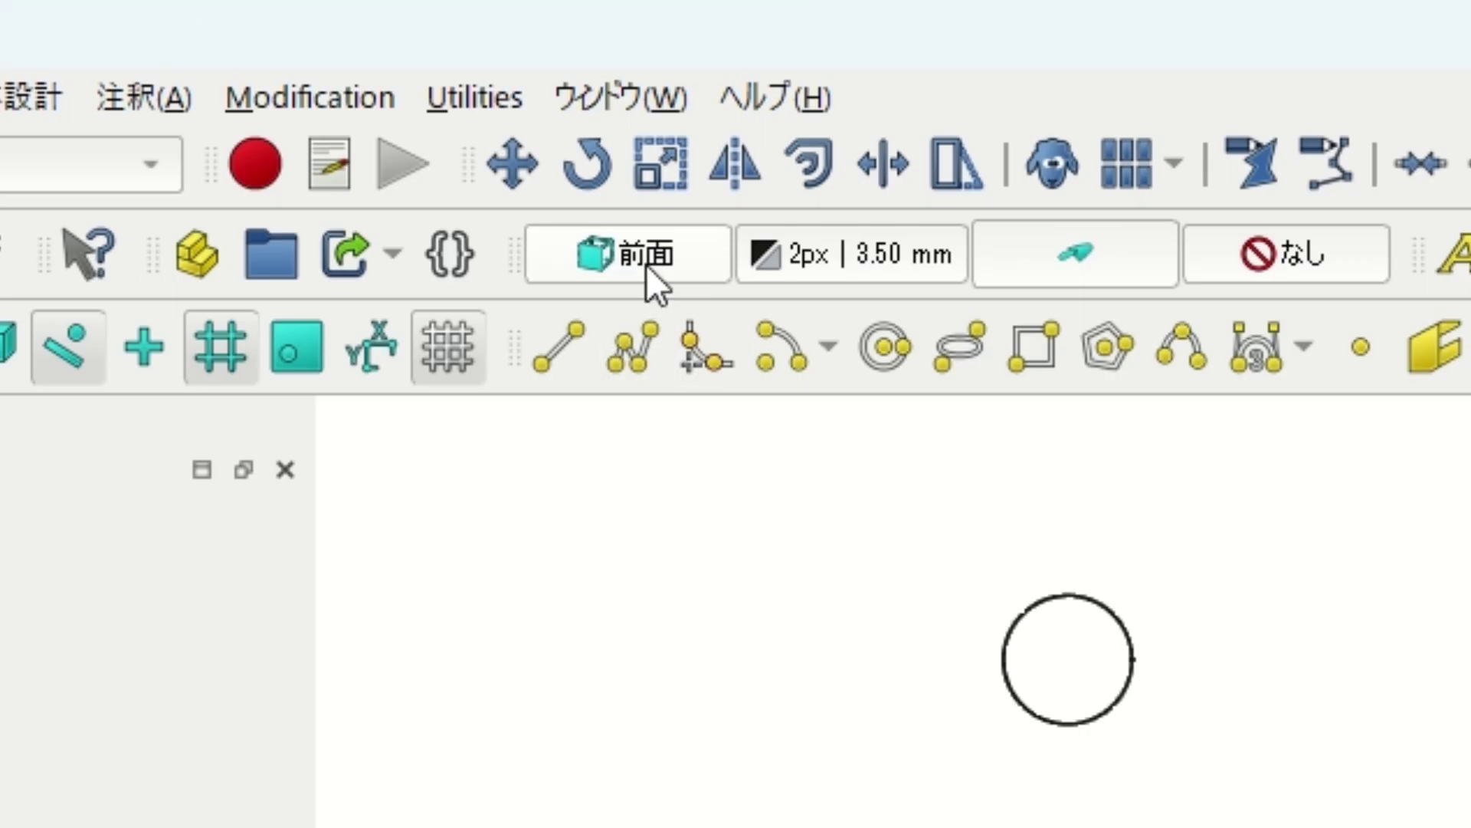
Switch the working plane back to automatic and turn the view from top to front.
click(646, 263)
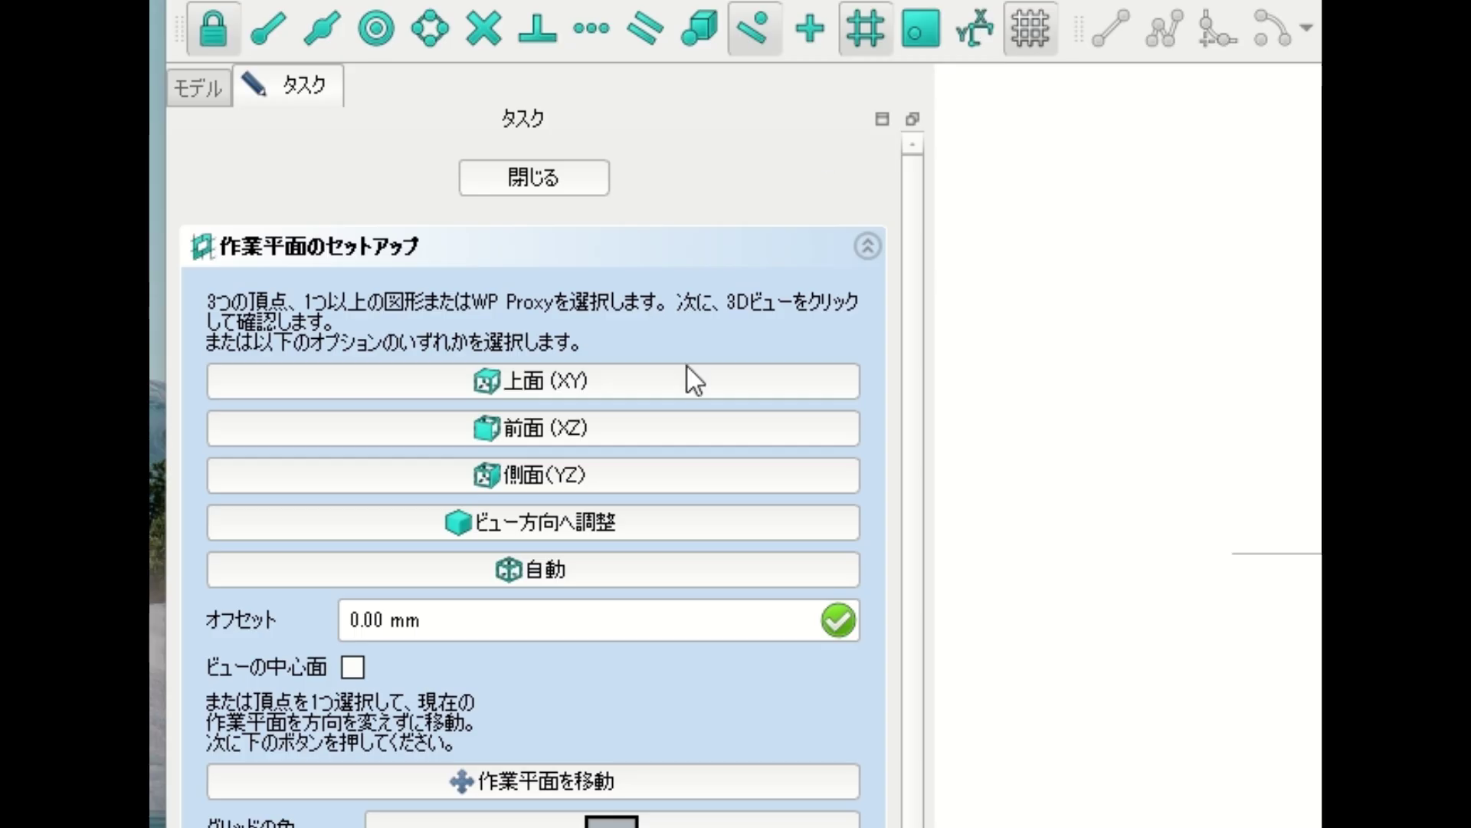
click(591, 571)
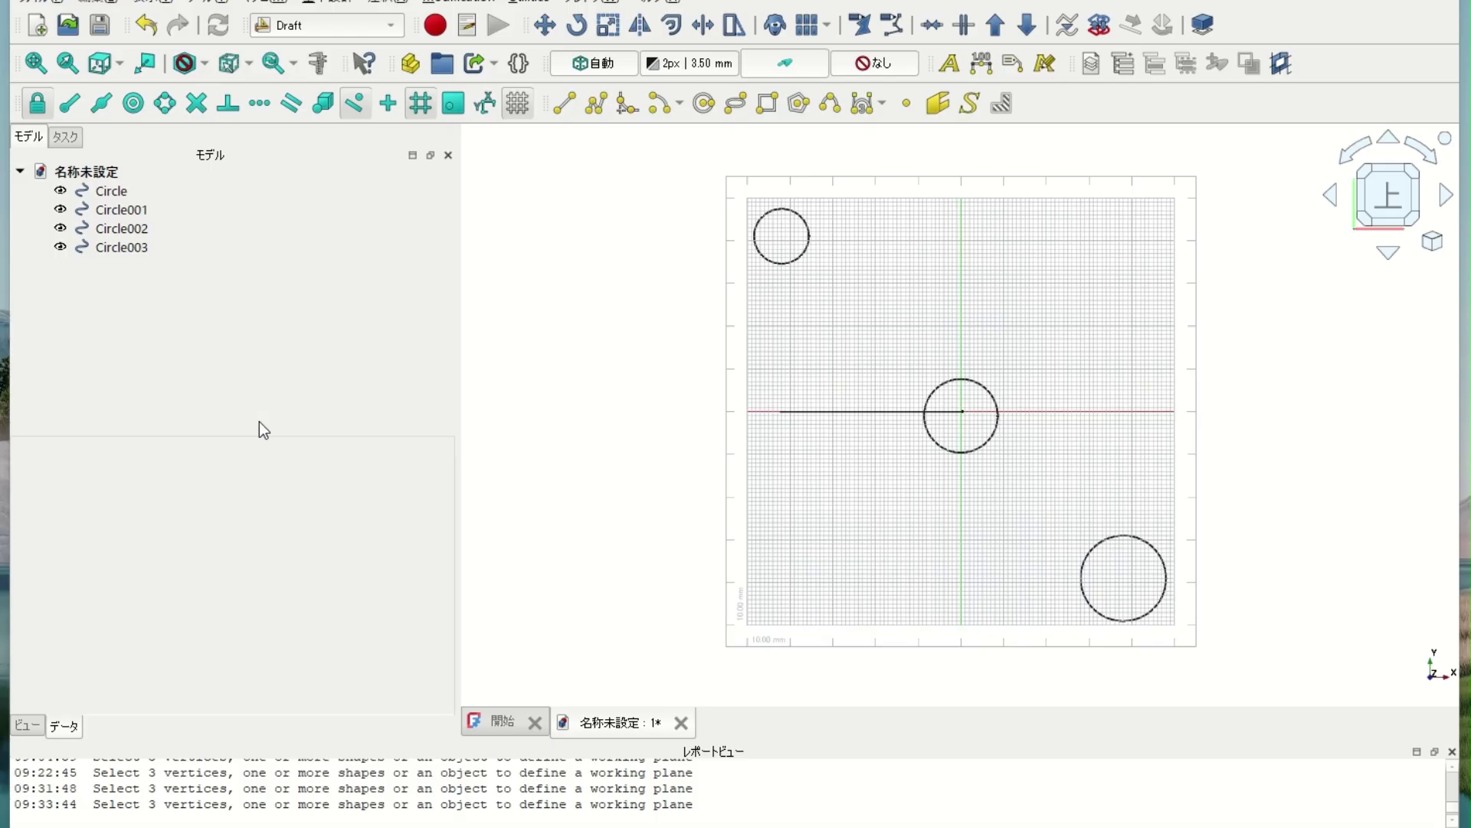
click(1388, 140)
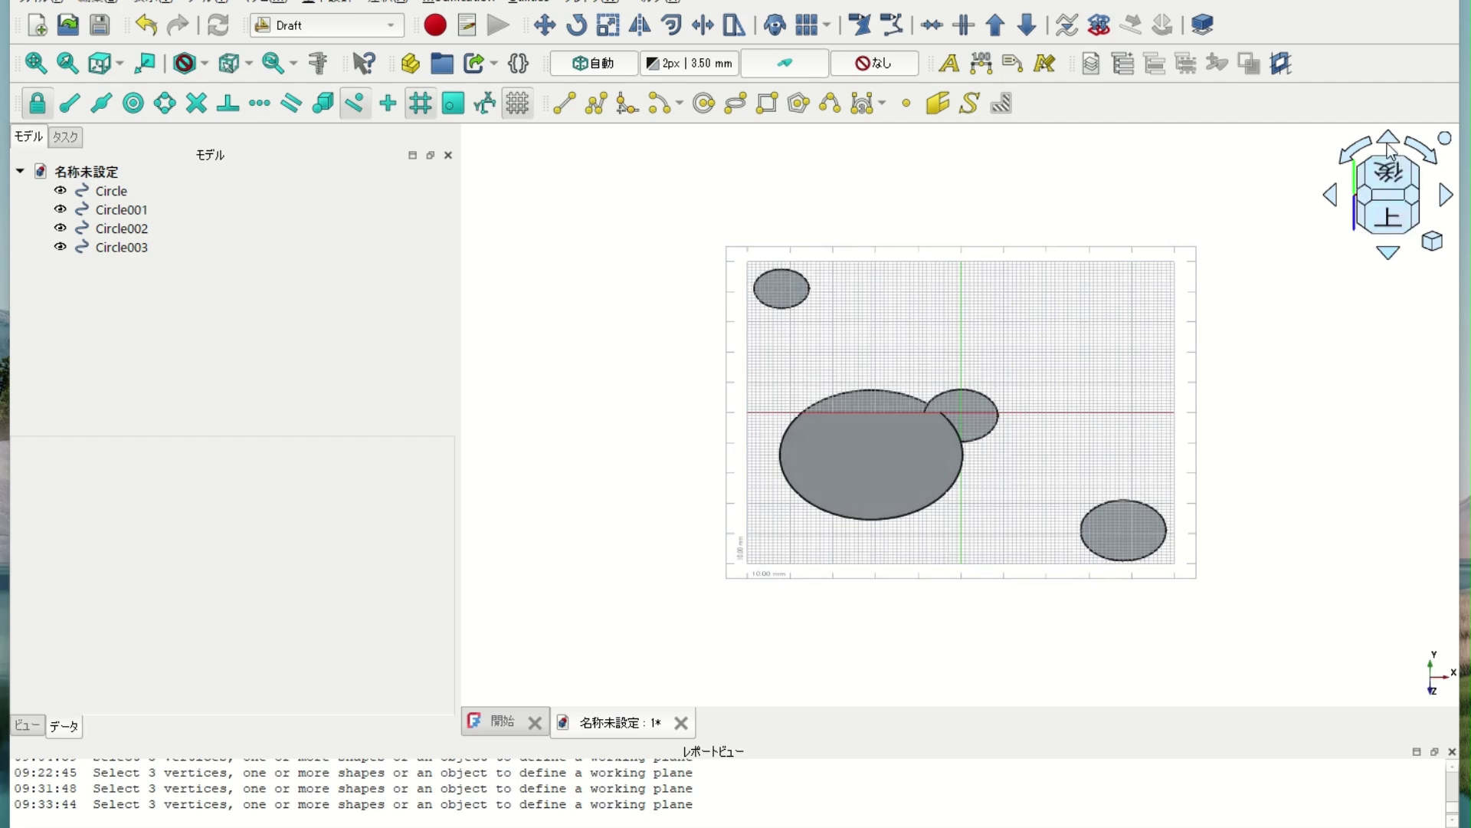
click(1387, 142)
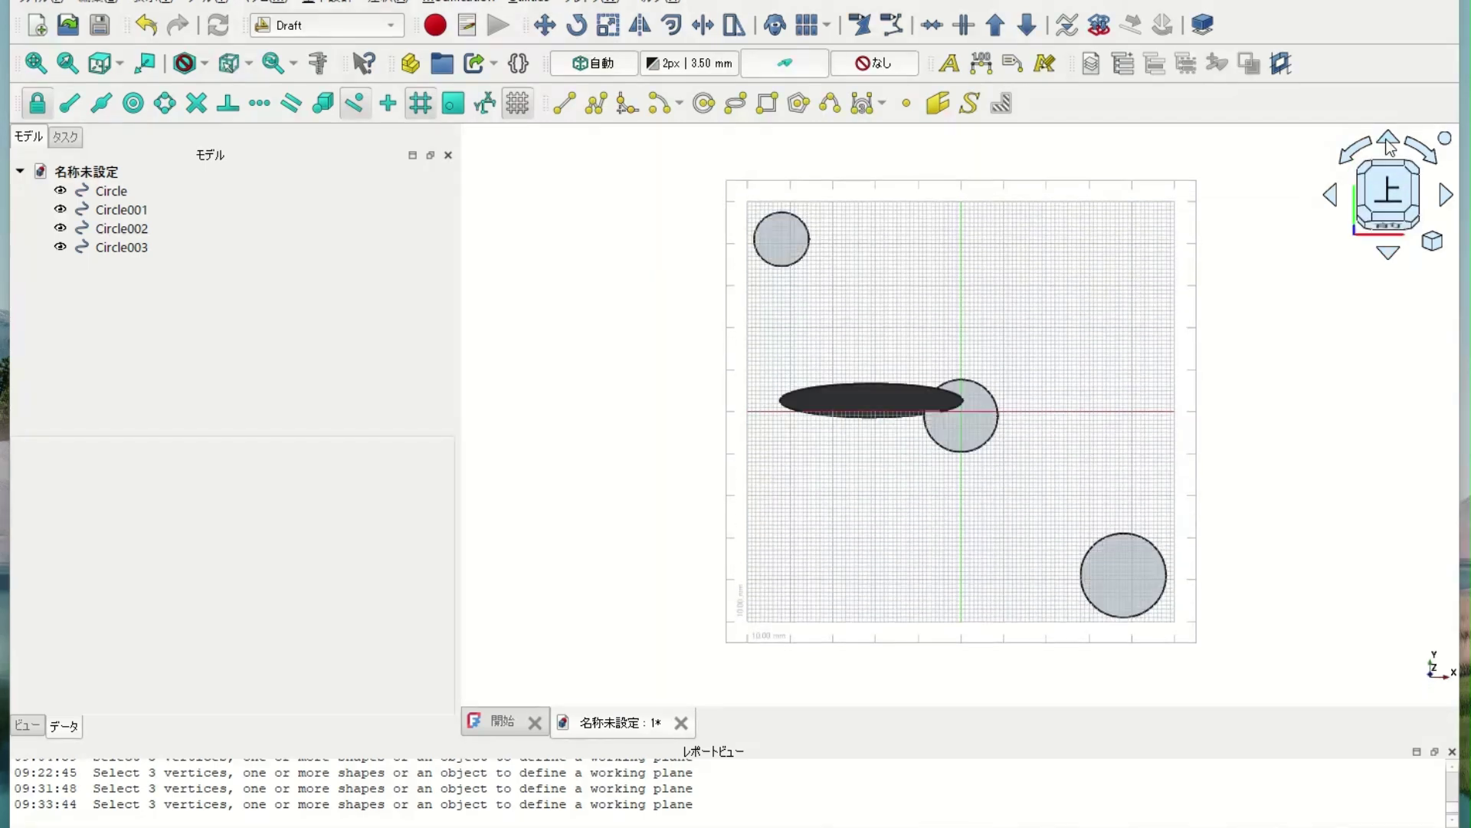
click(1388, 141)
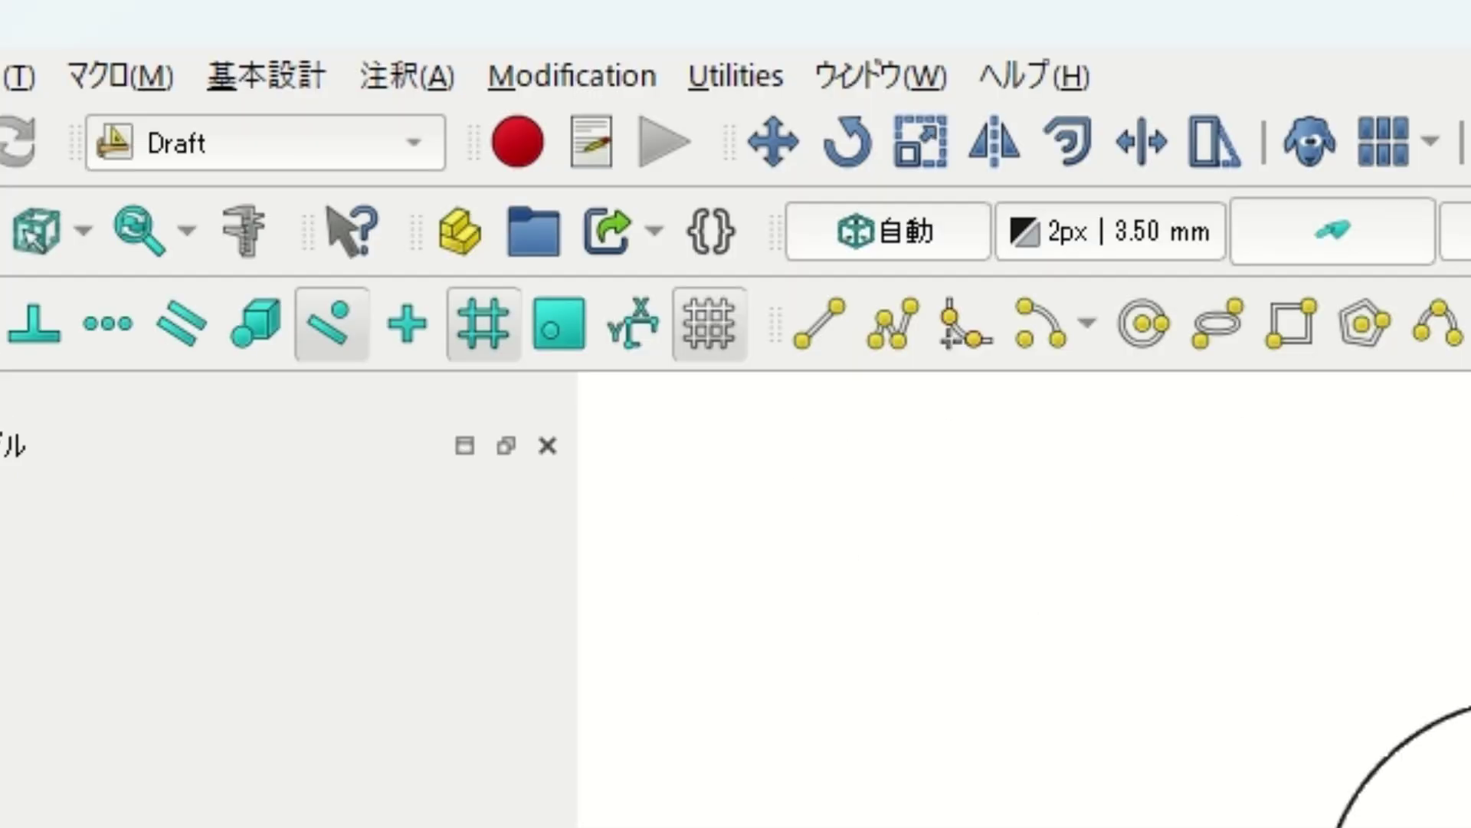
With the working plane kept on automatic, draw a filled ellipse about 37 mm wide and 27 mm high across the origin in the front view.
click(903, 223)
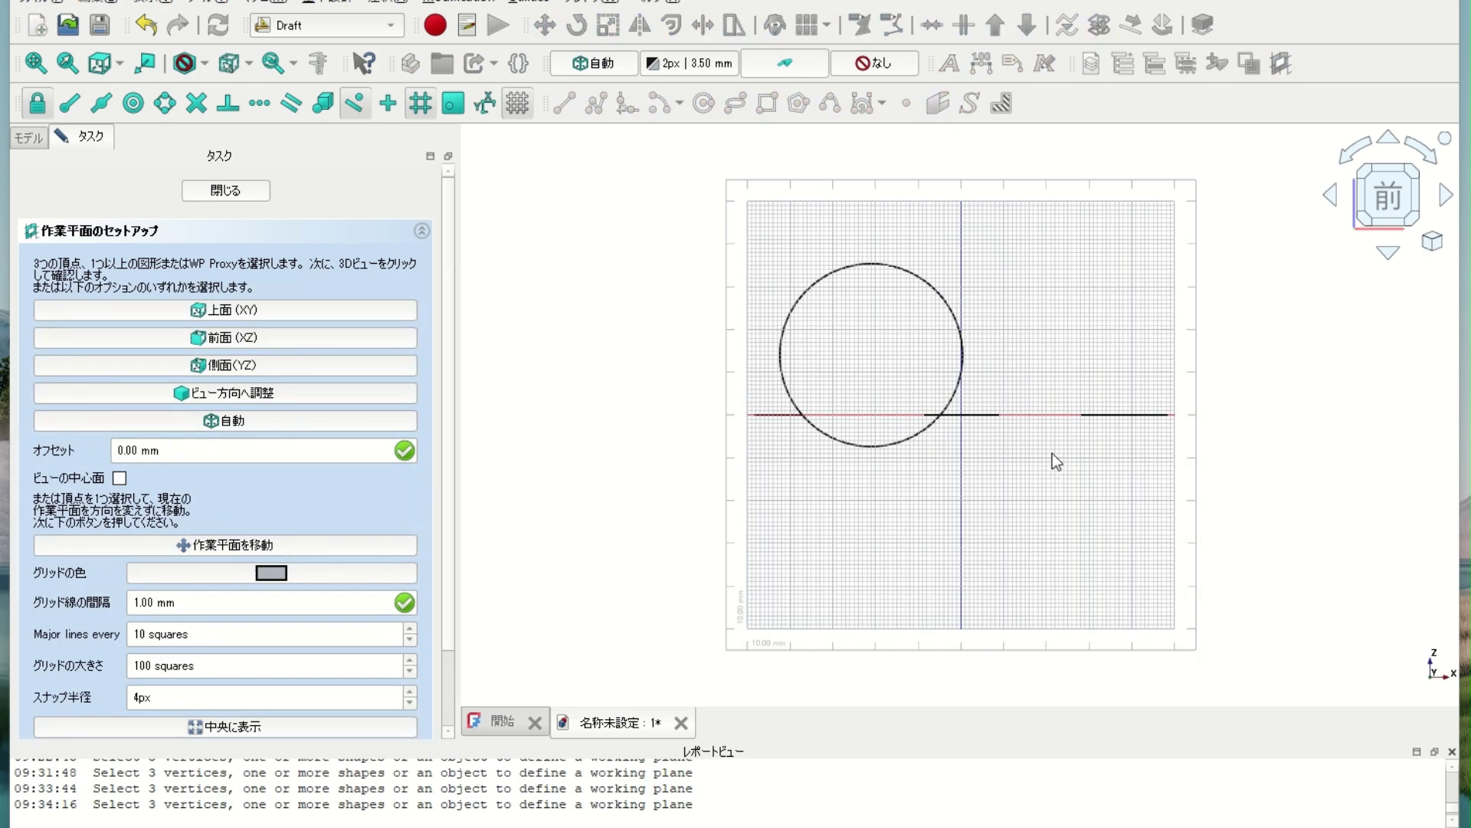
click(250, 190)
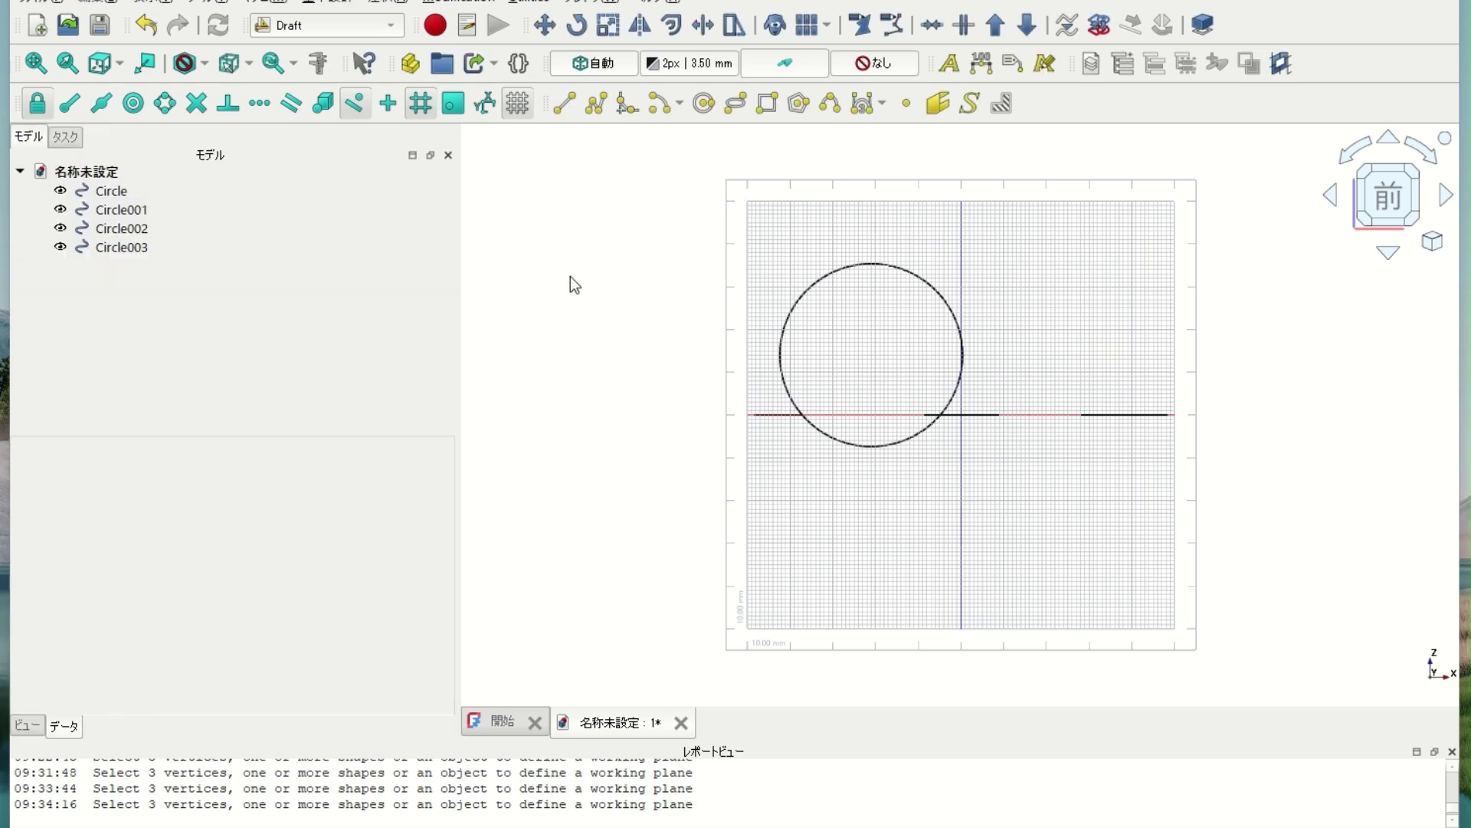
click(743, 105)
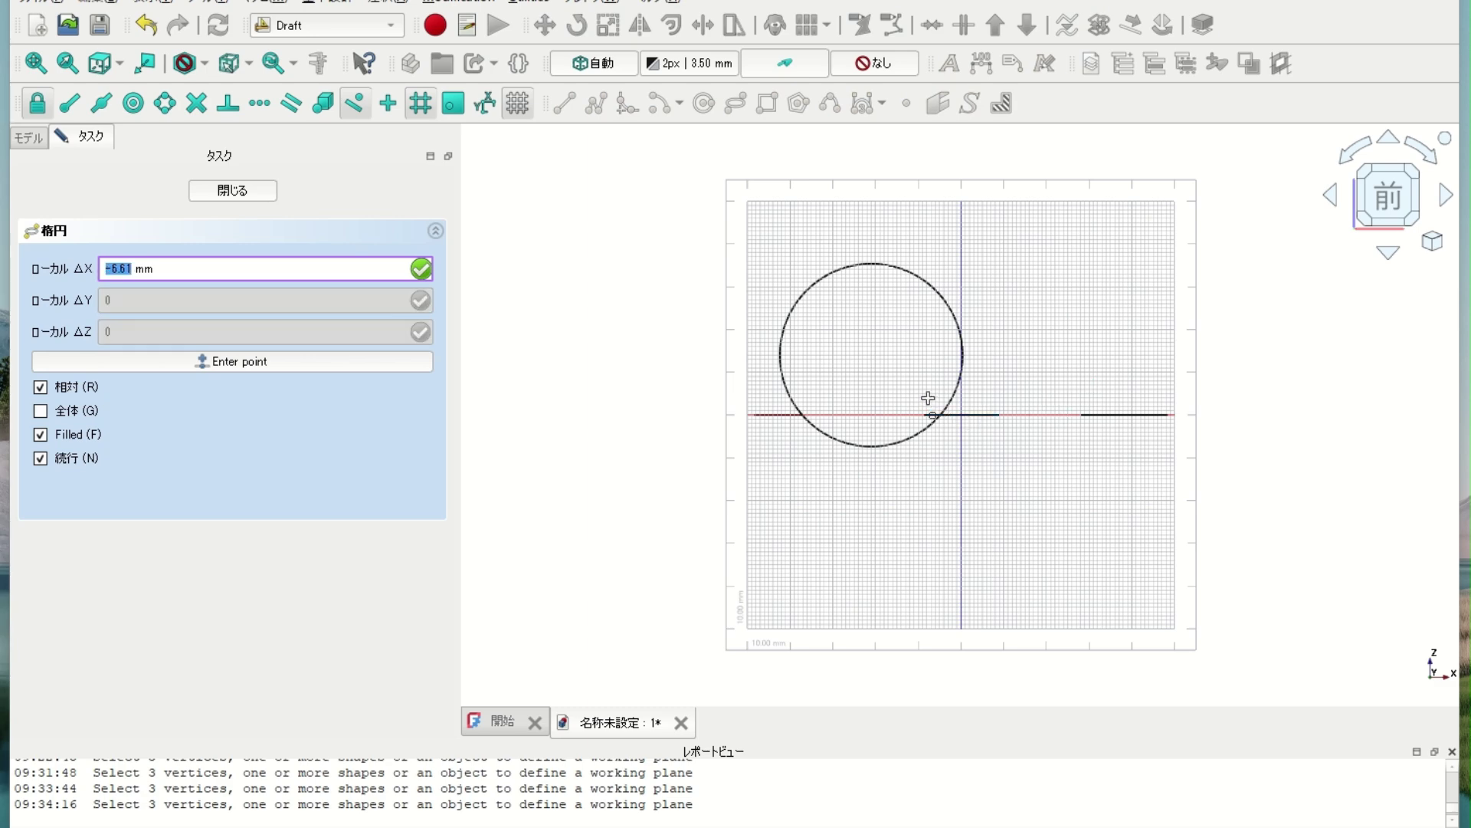
click(882, 377)
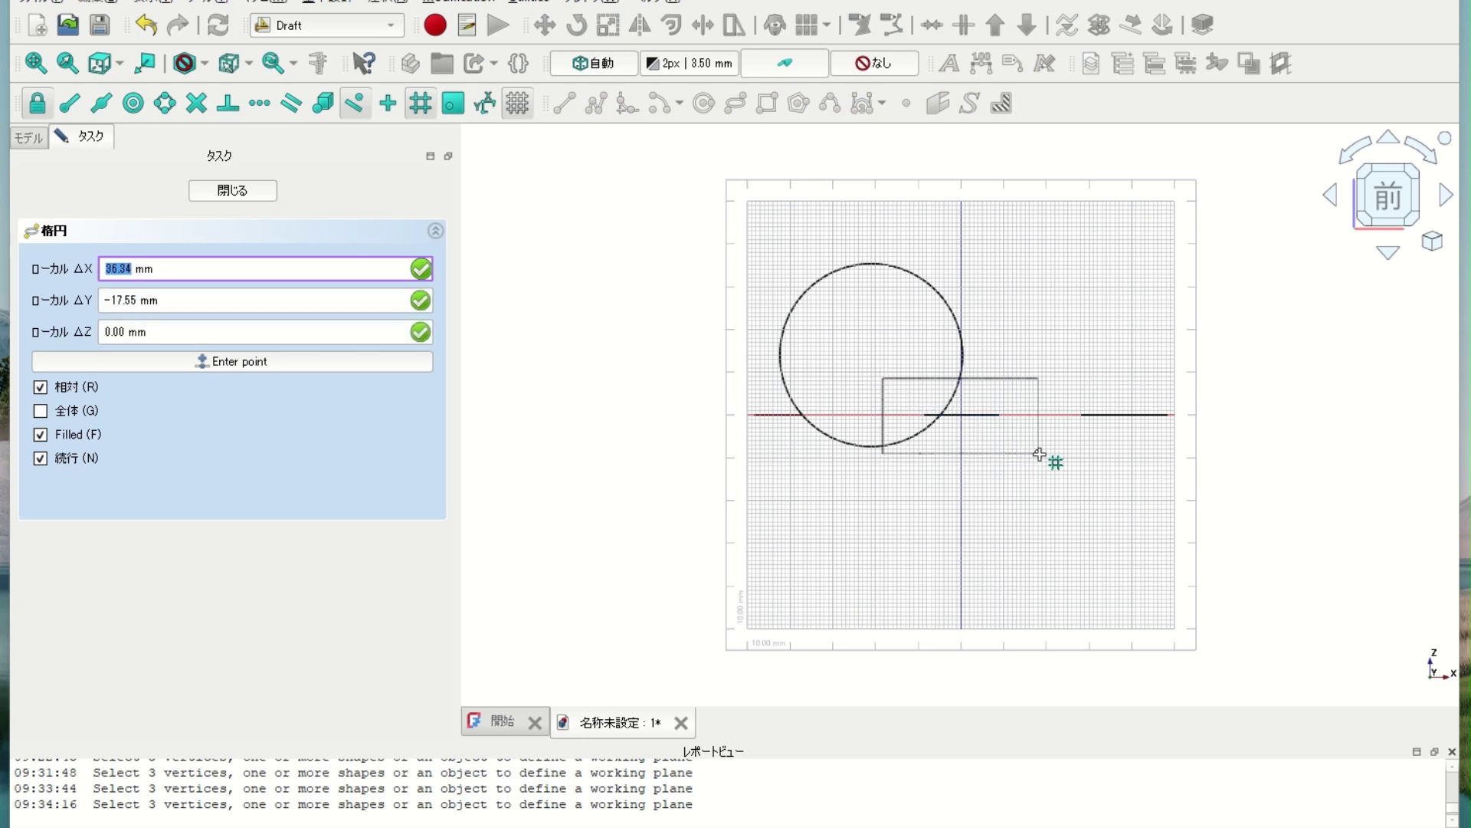
click(1042, 493)
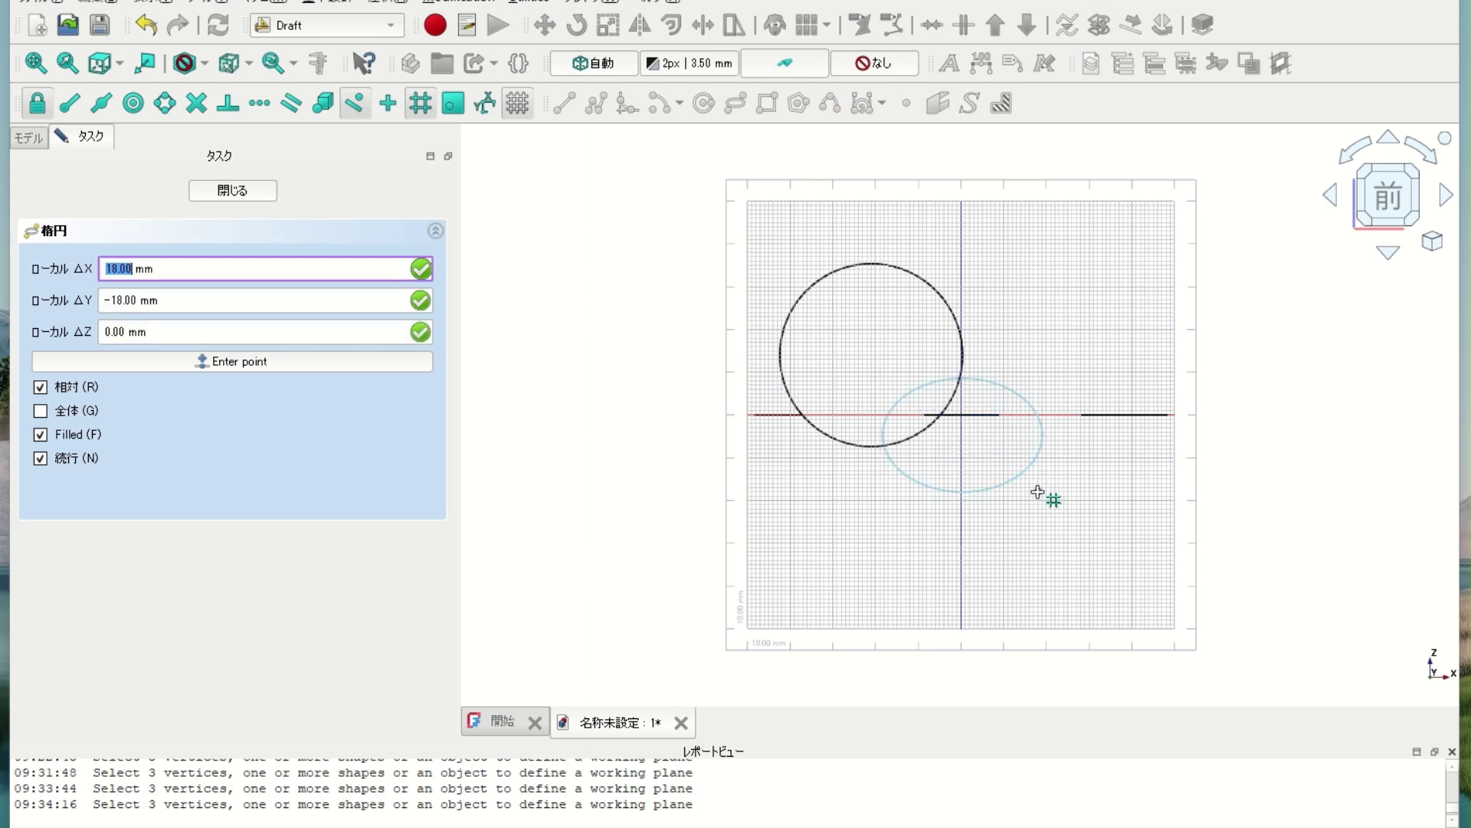
key(Escape)
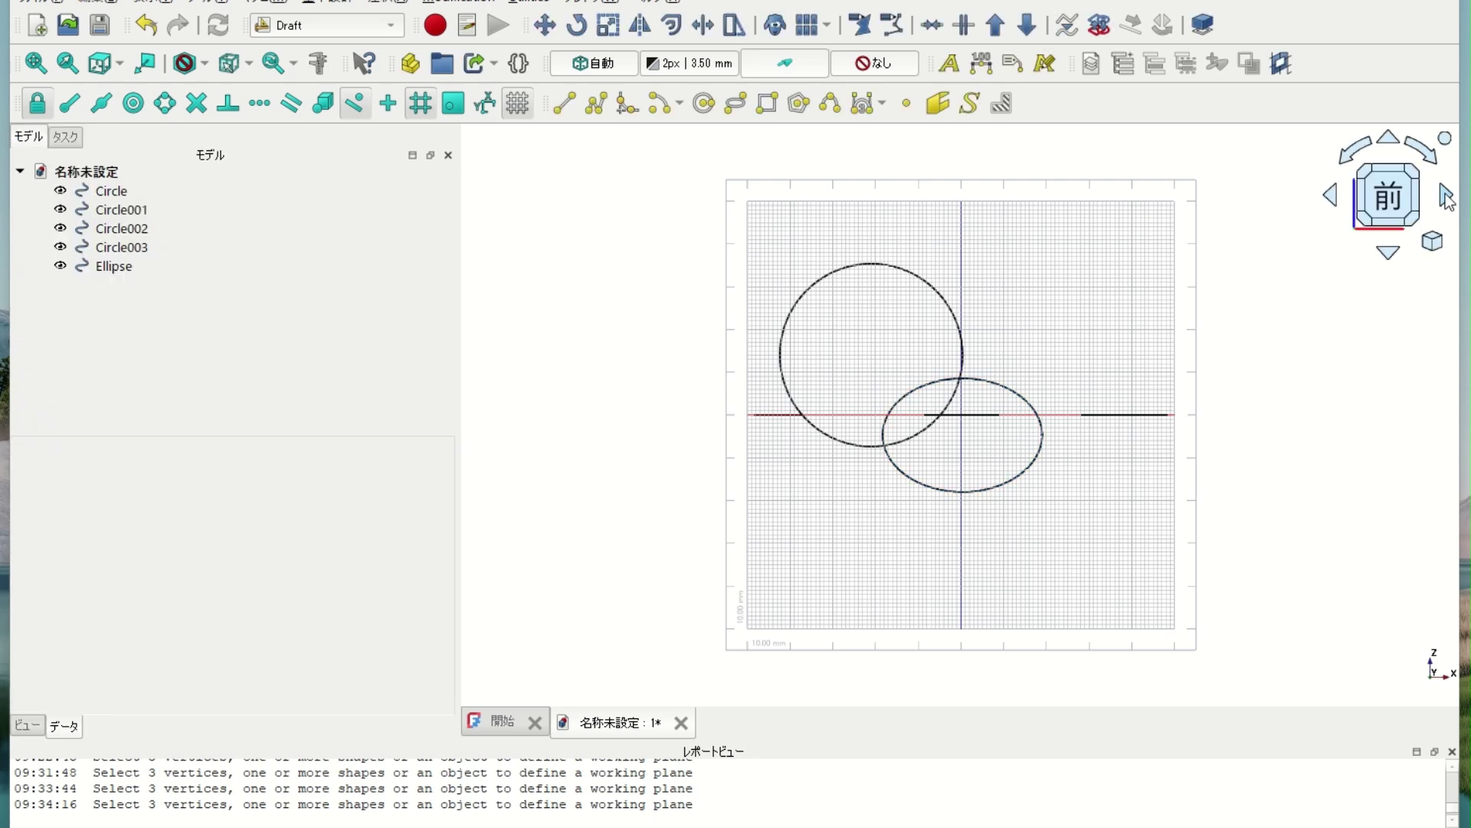
Turn the view from front to top and check the working plane setup, leaving it on automatic.
click(1389, 146)
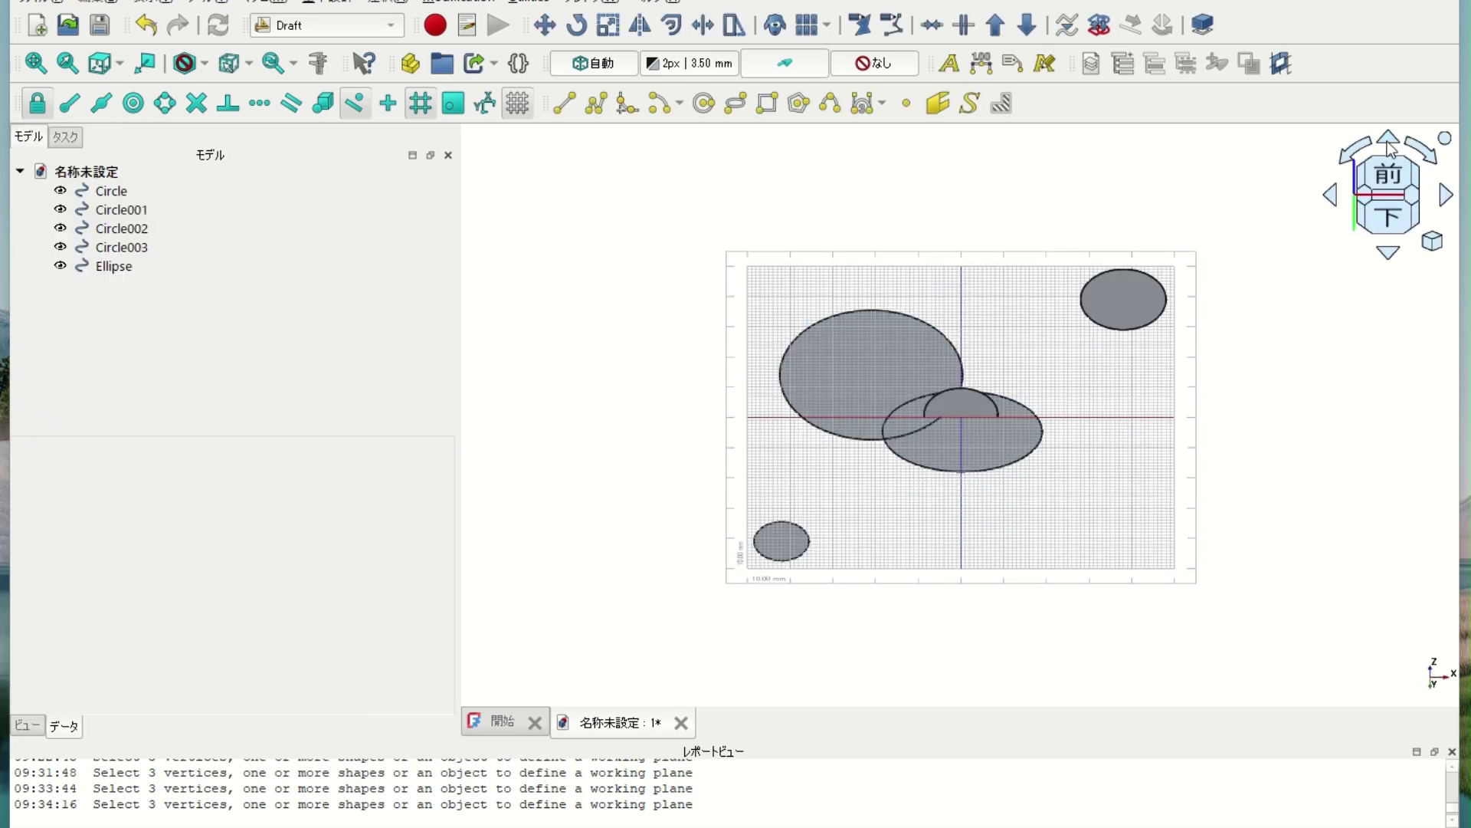
click(1389, 145)
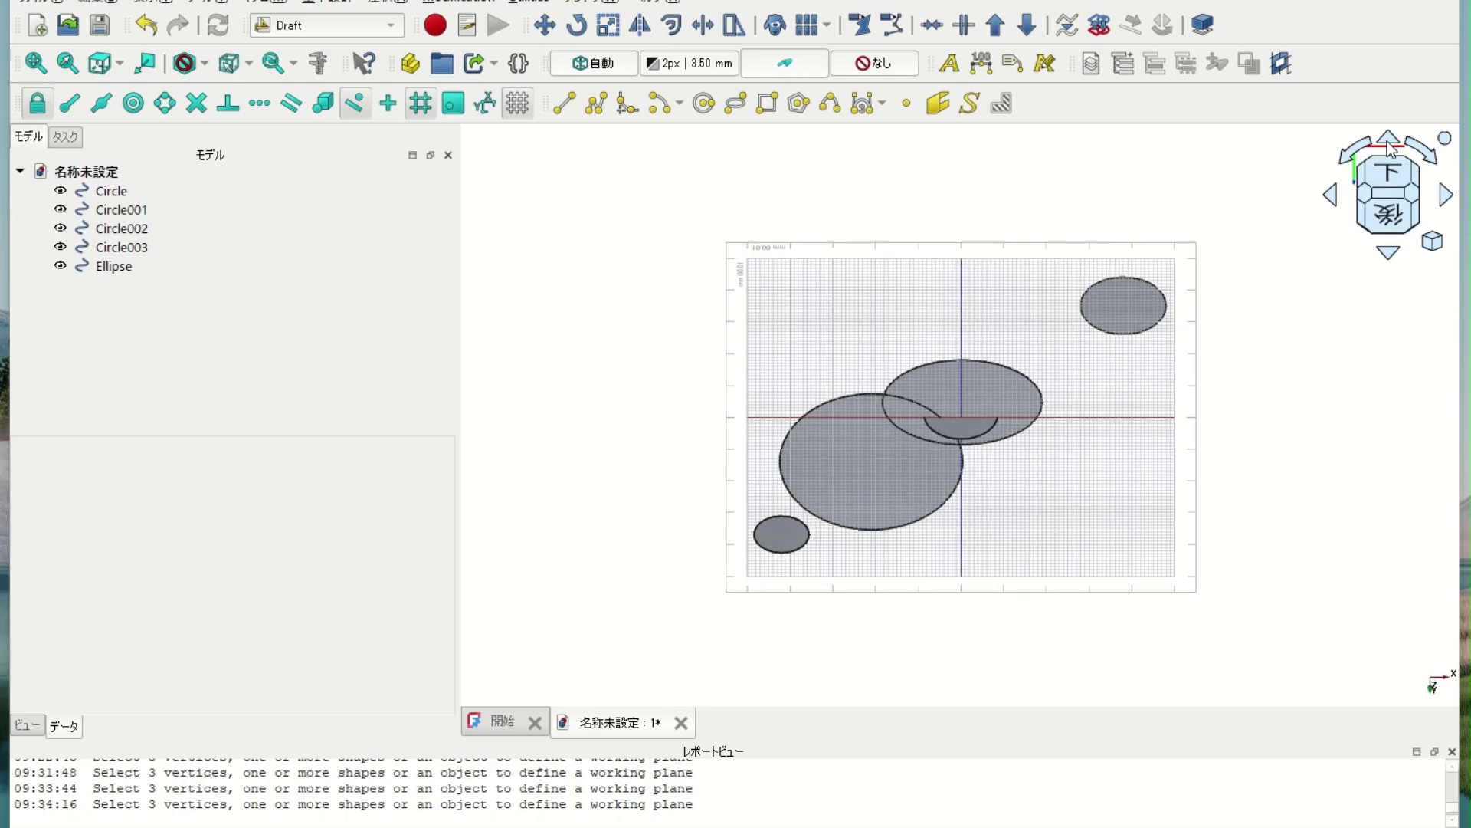
click(1389, 145)
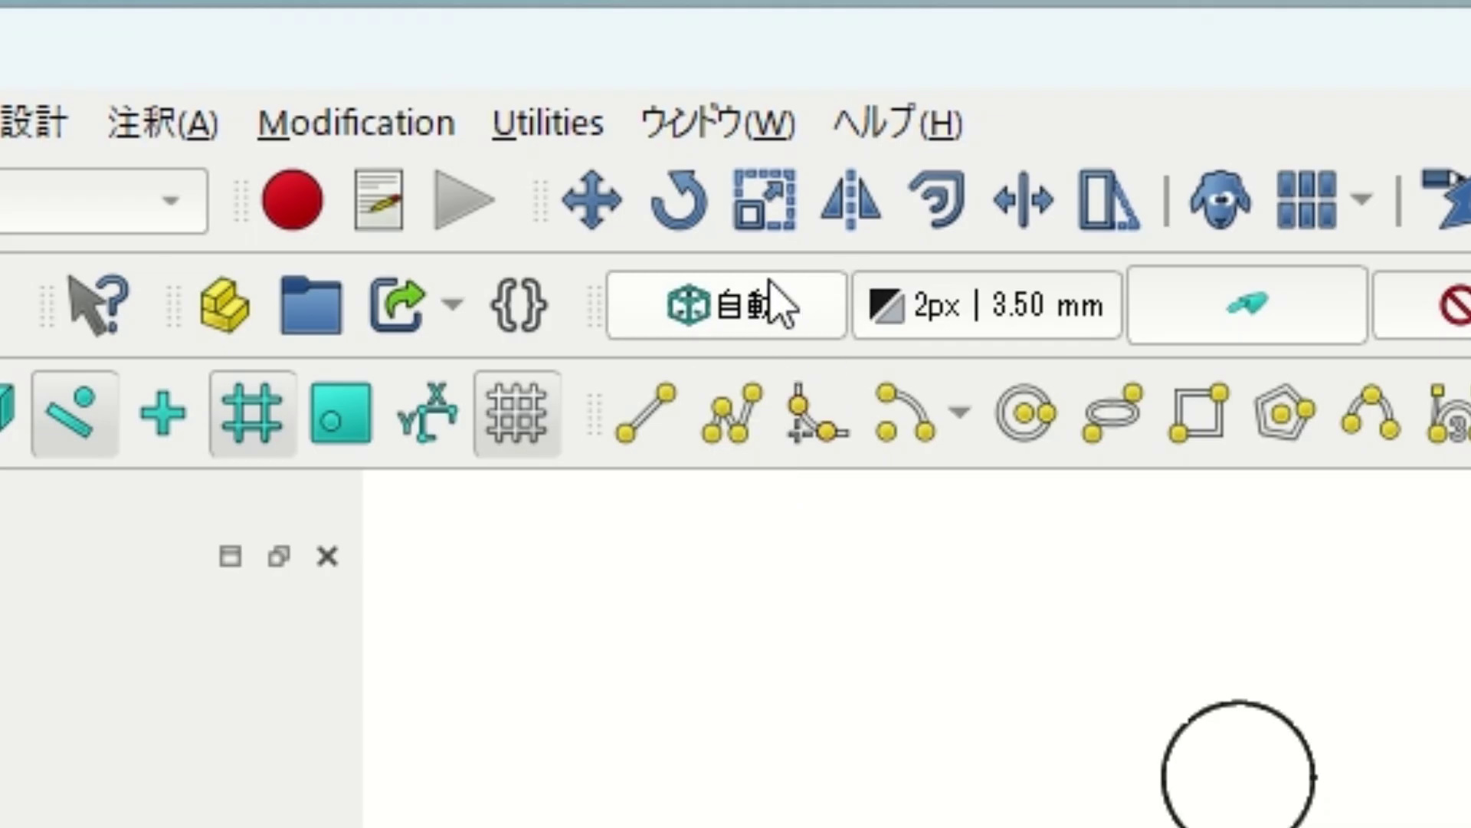
click(771, 299)
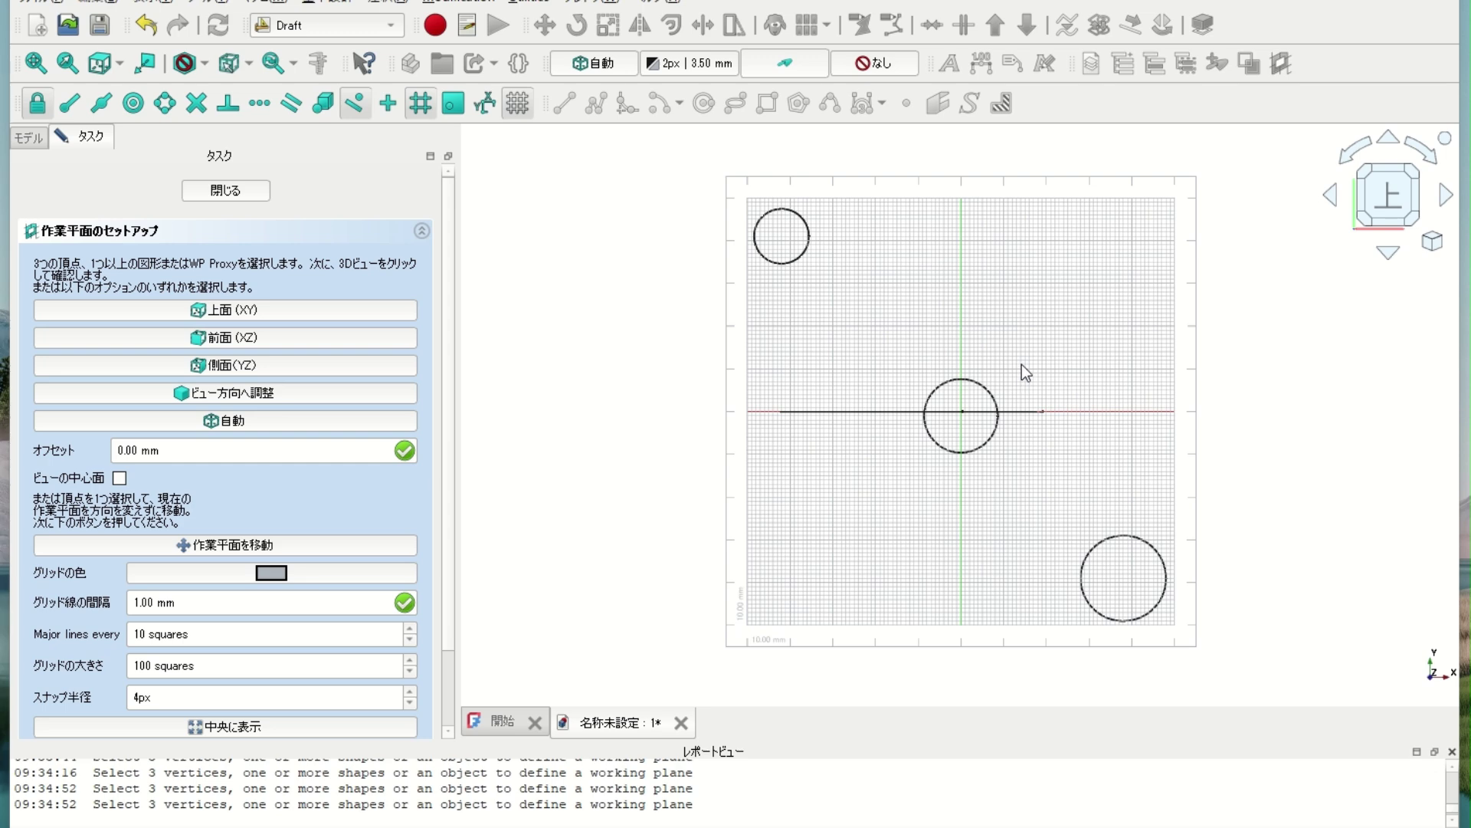
click(250, 186)
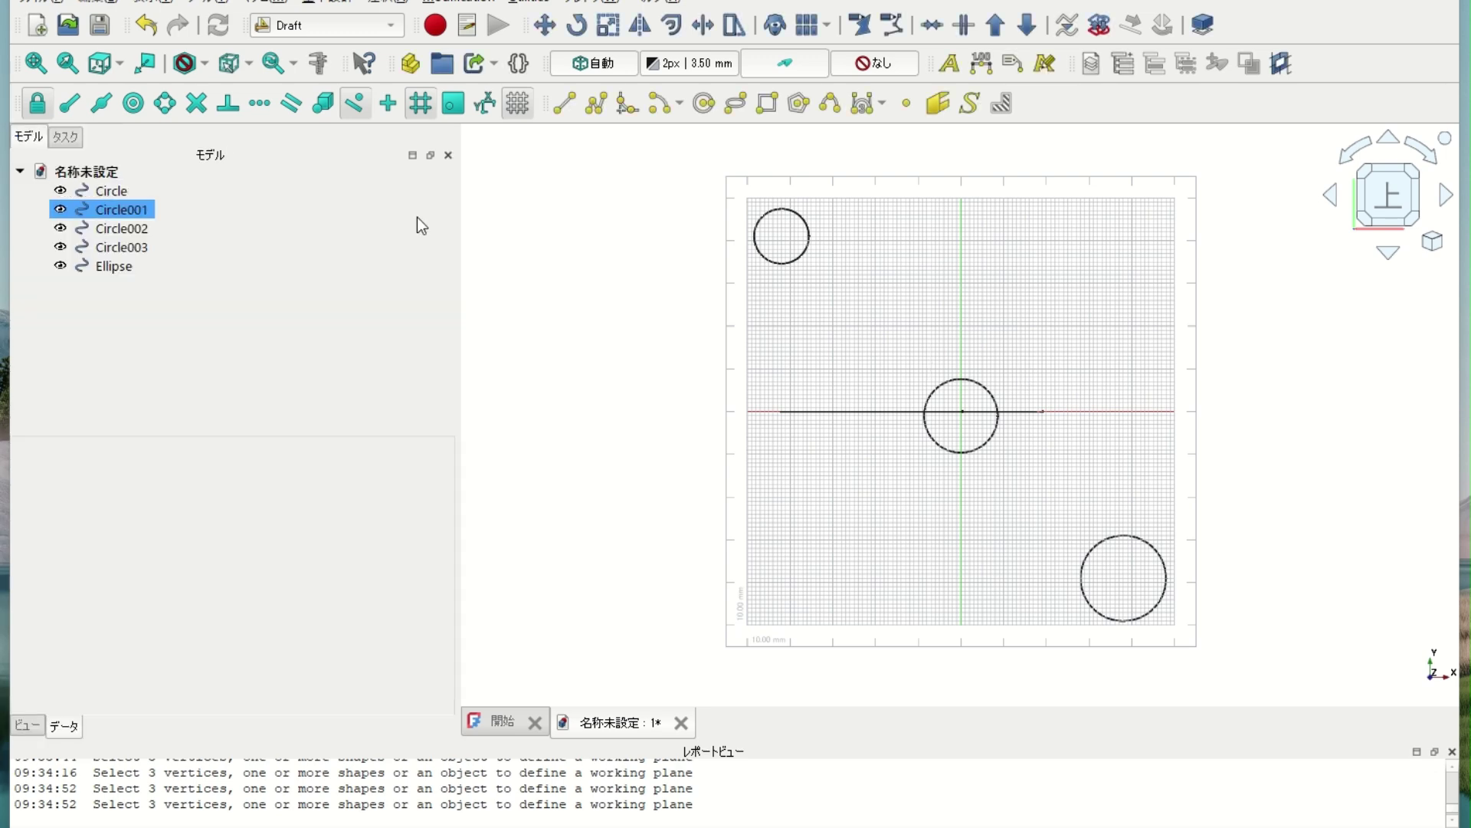
Draw an open four-point B-spline about 83 mm wide in the top view, arching above the central circle and ending below the horizontal axis.
click(829, 103)
click(791, 375)
click(889, 301)
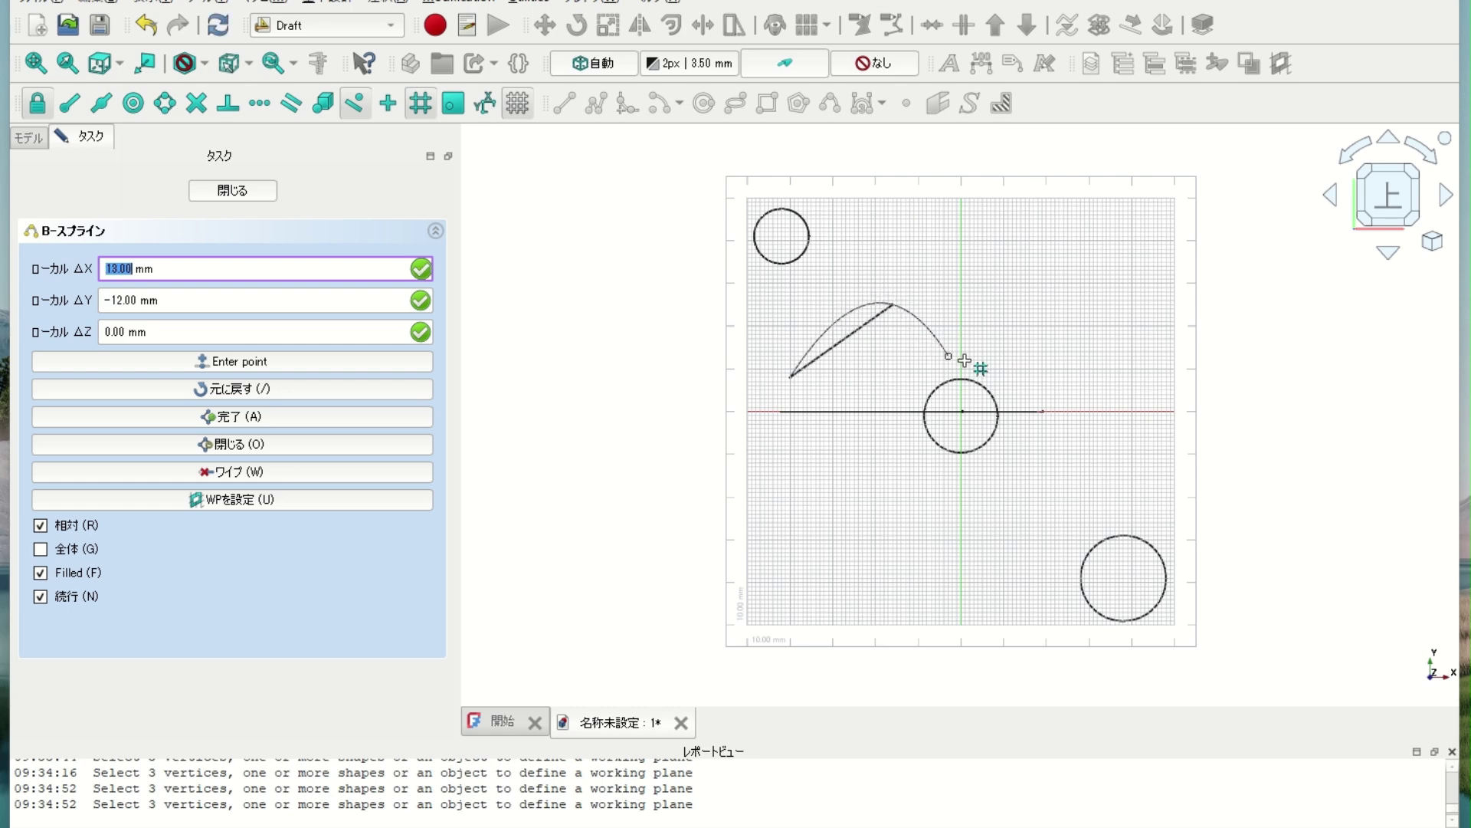
click(1072, 447)
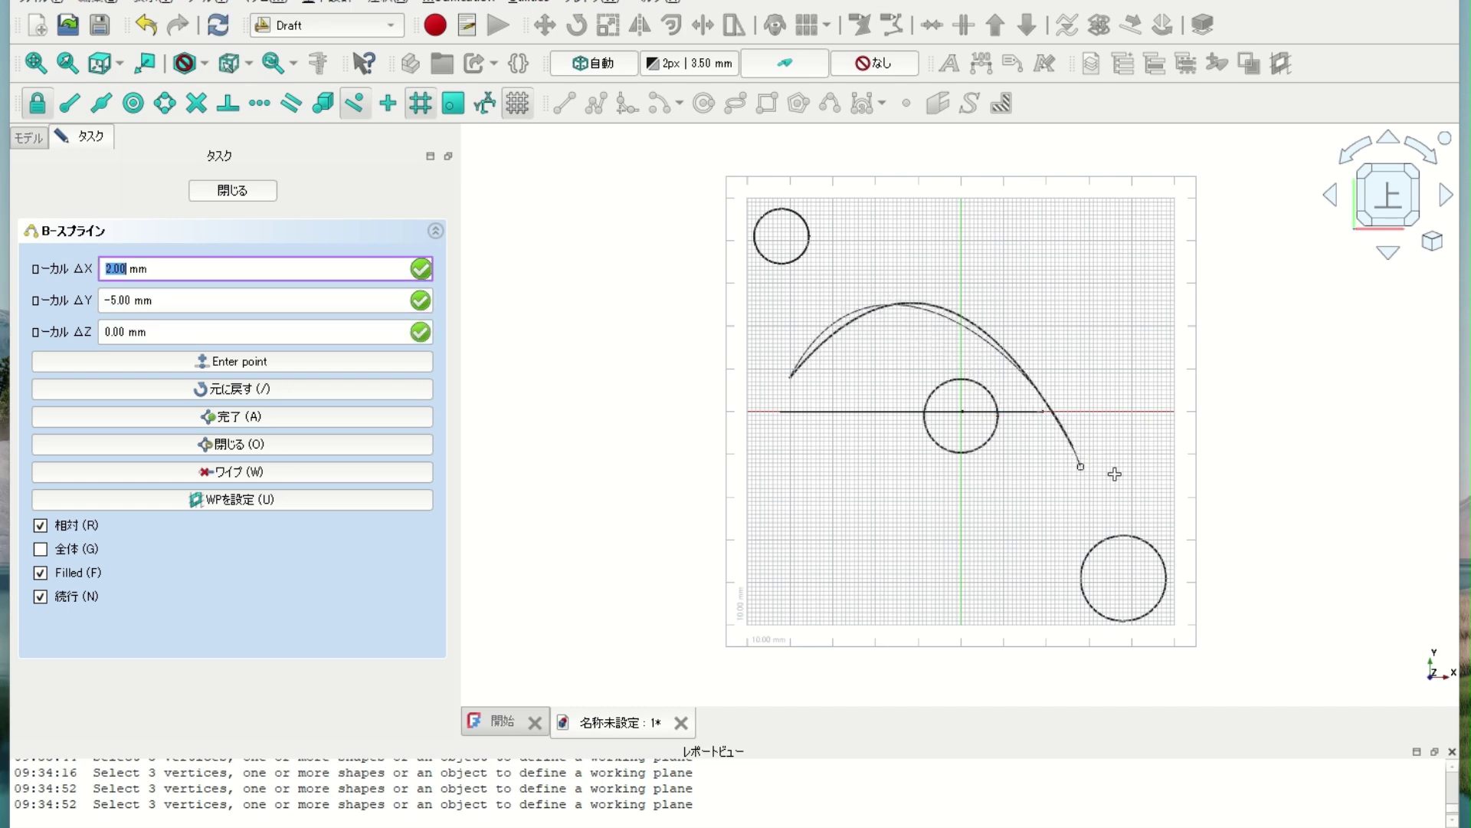
click(1146, 448)
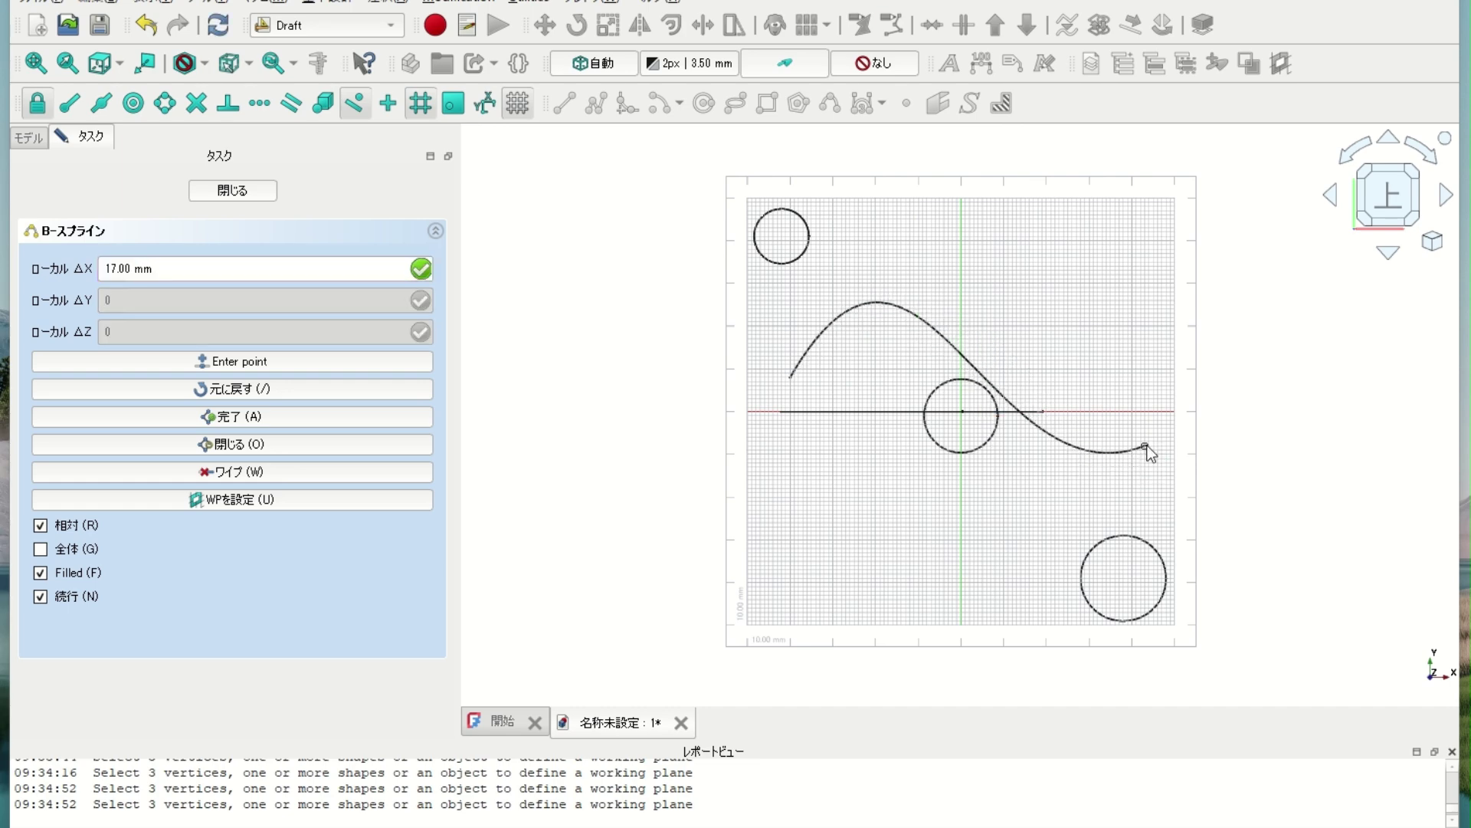